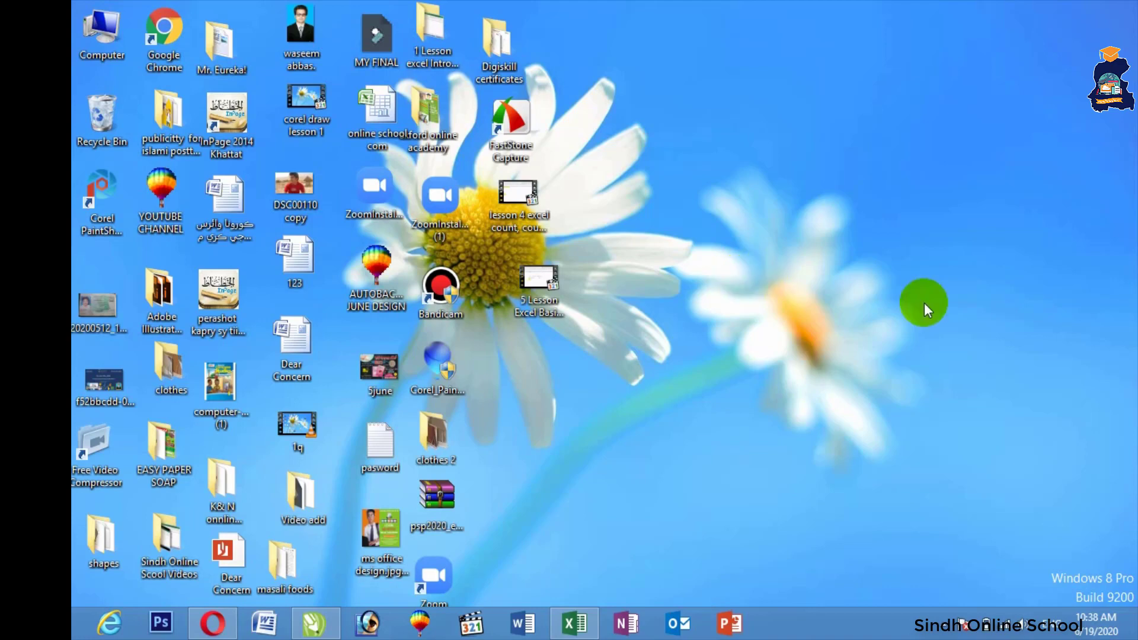
- Switch to the Excel workbook and add a new sheet with the headings Items in E3 and Price in F3
left_click(574, 622)
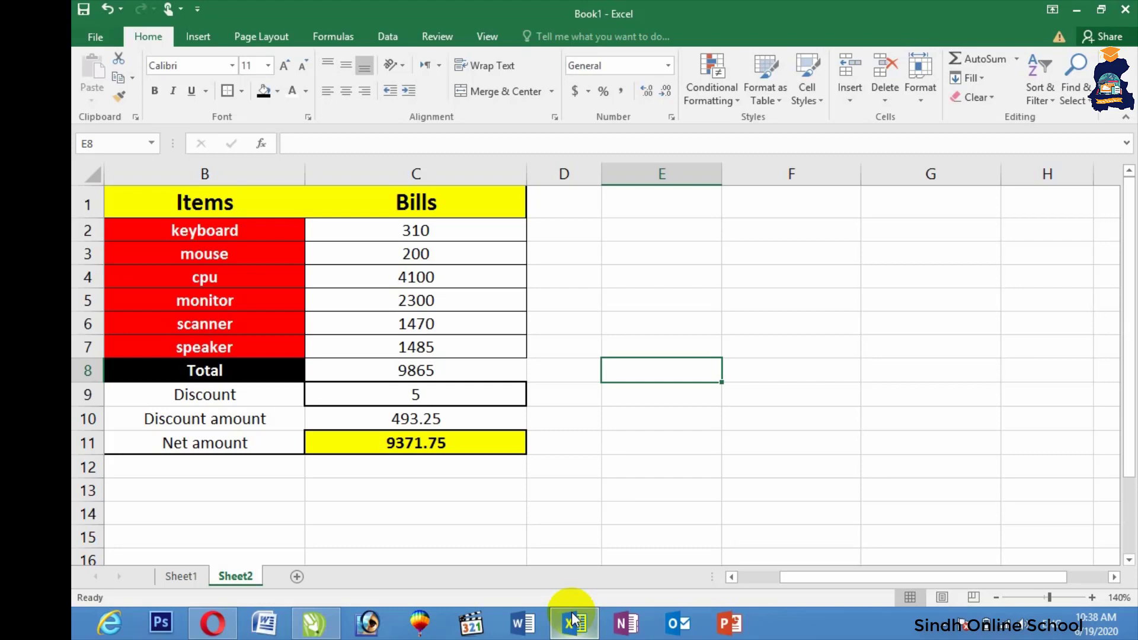
left_click(296, 576)
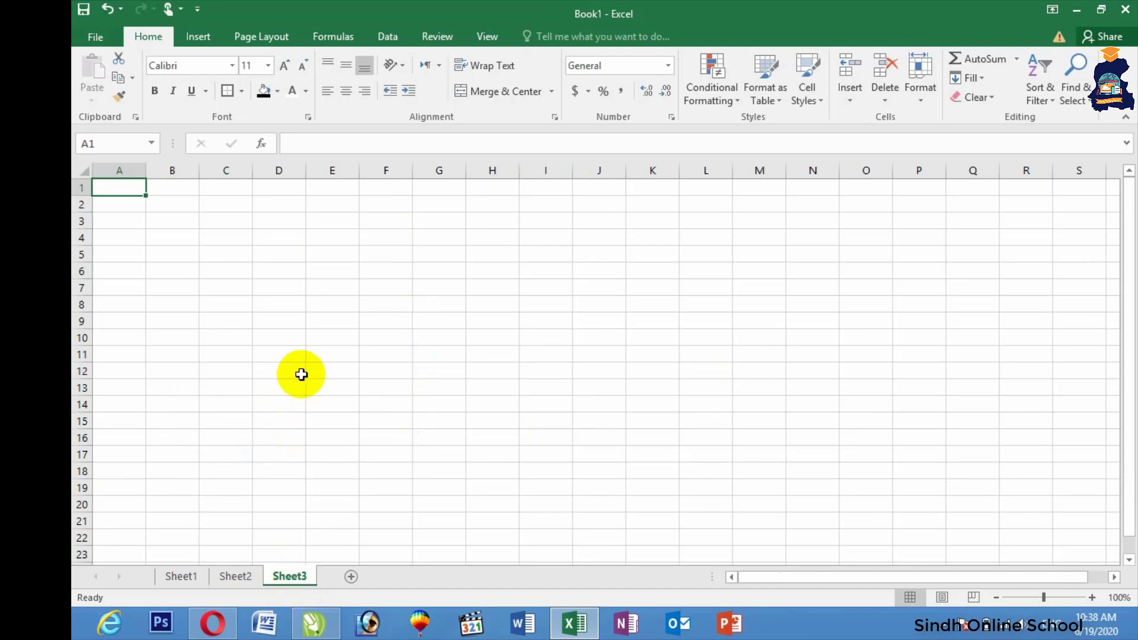
left_click(336, 226)
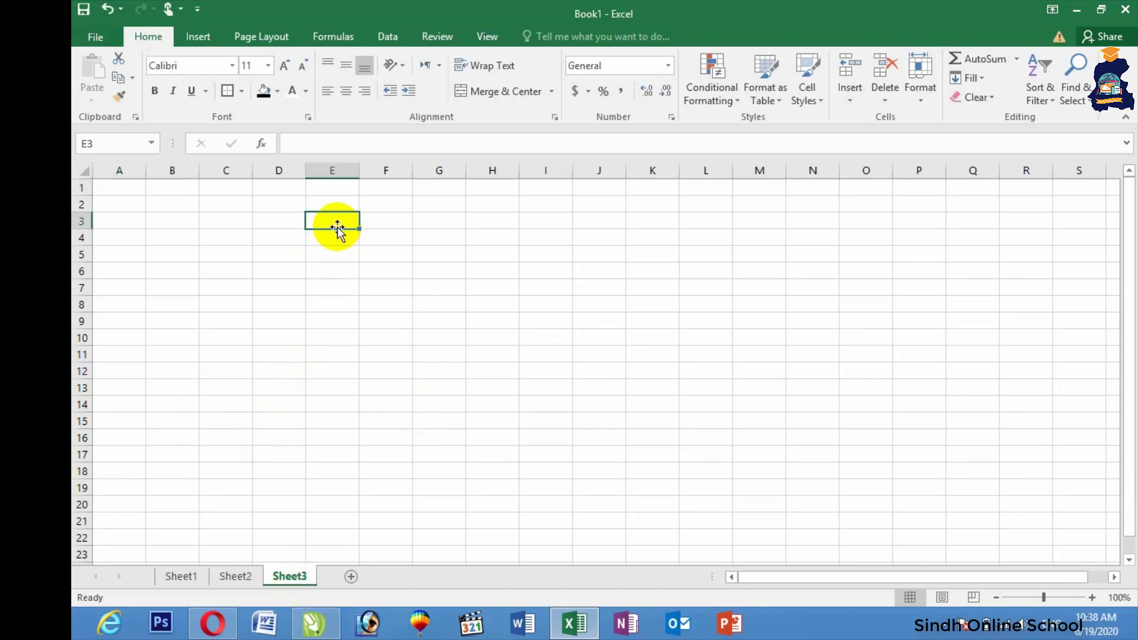
type("Items")
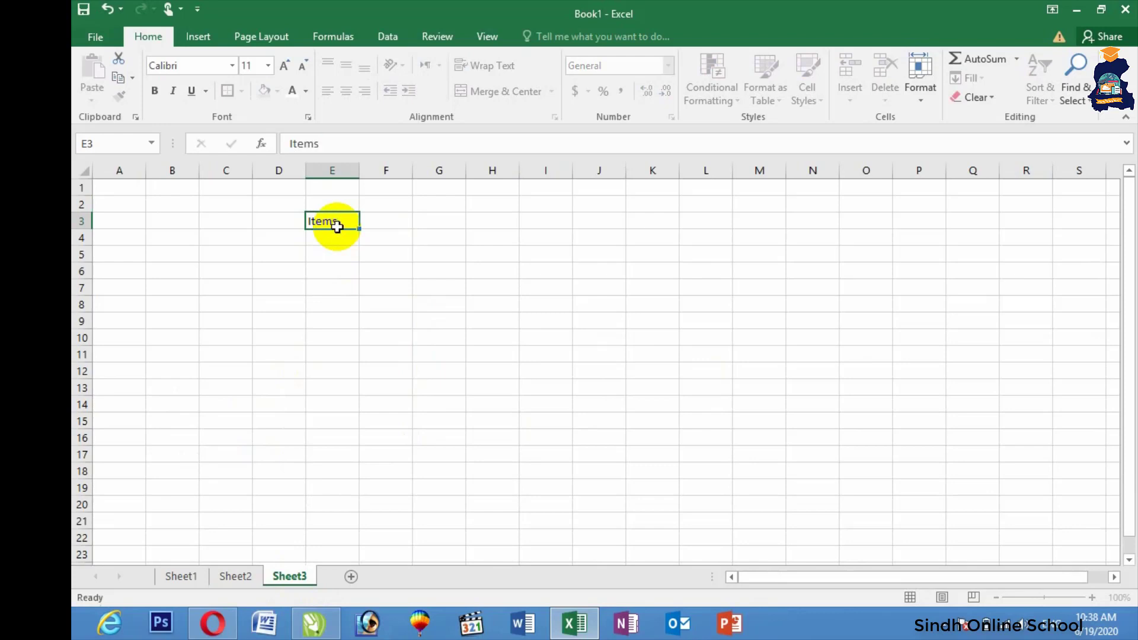
key("Tab")
type("Price")
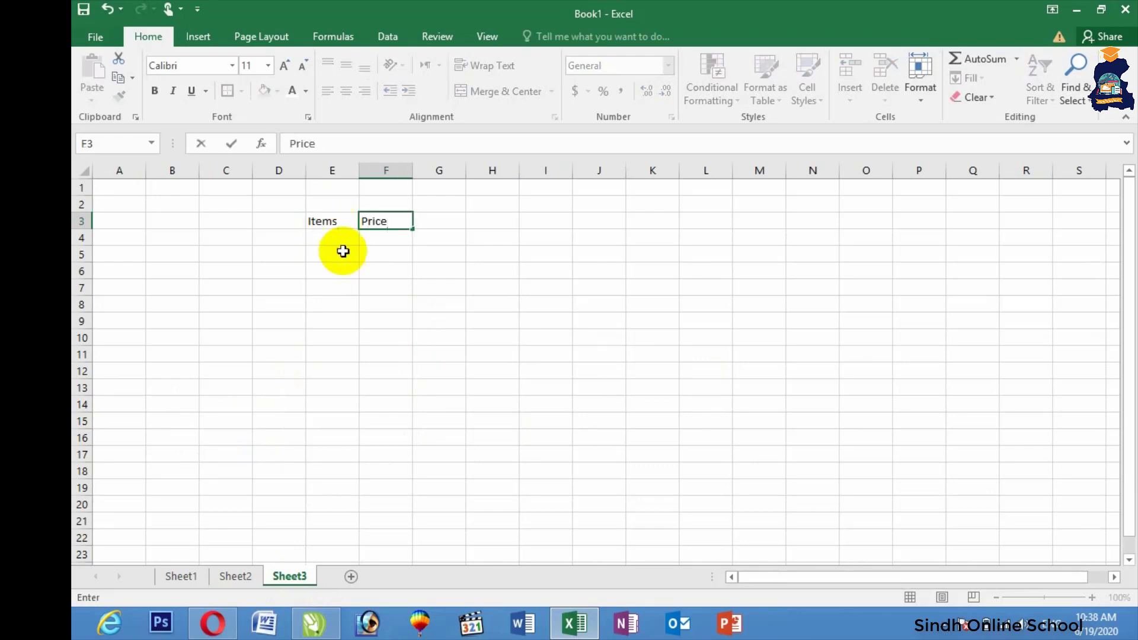
left_click(344, 272)
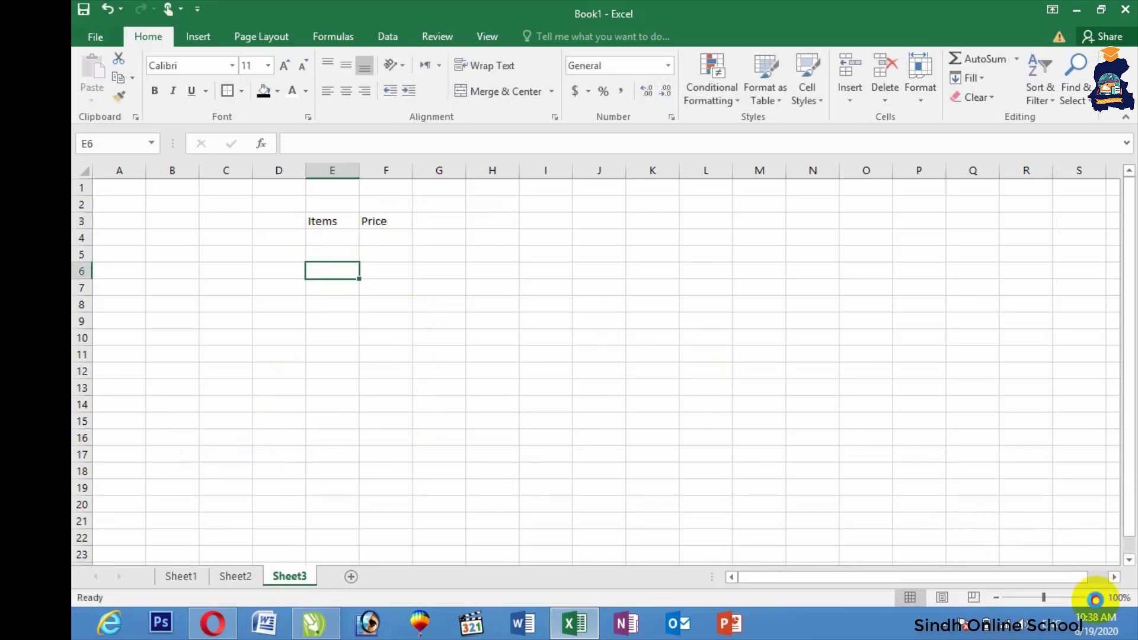
- Widen columns E and F to give the Items and Price columns more room
left_click(1094, 598)
left_click(1093, 598)
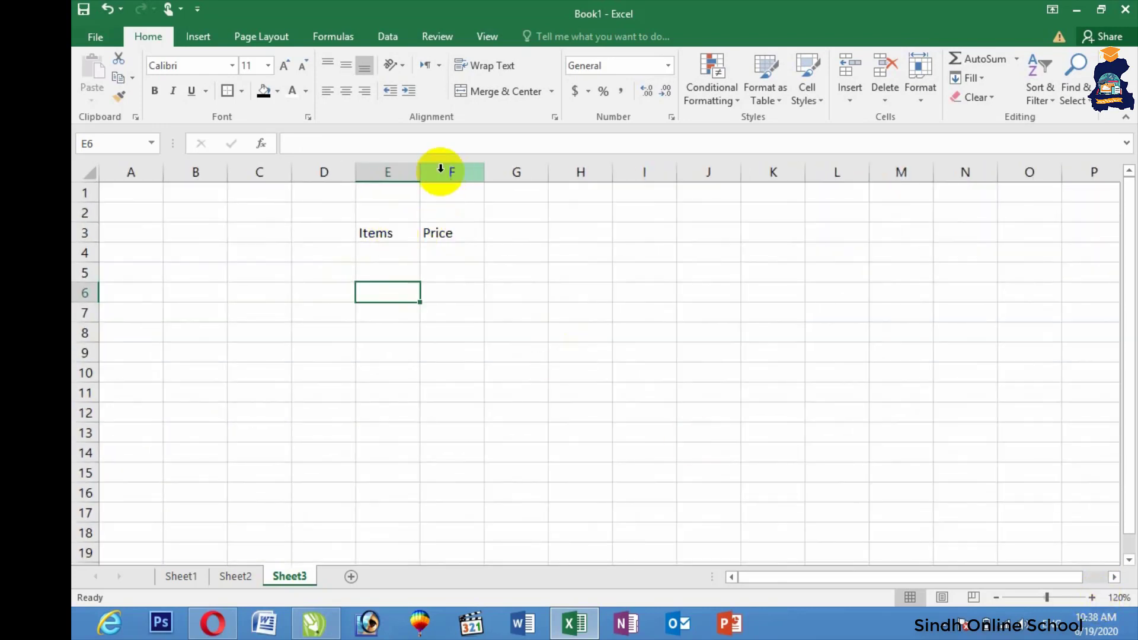
left_click_drag(421, 173, 556, 174)
left_click_drag(453, 172, 474, 172)
left_click(501, 253)
- Apply all borders to the range E3:F13 and center its contents horizontally
left_click_drag(432, 231, 542, 437)
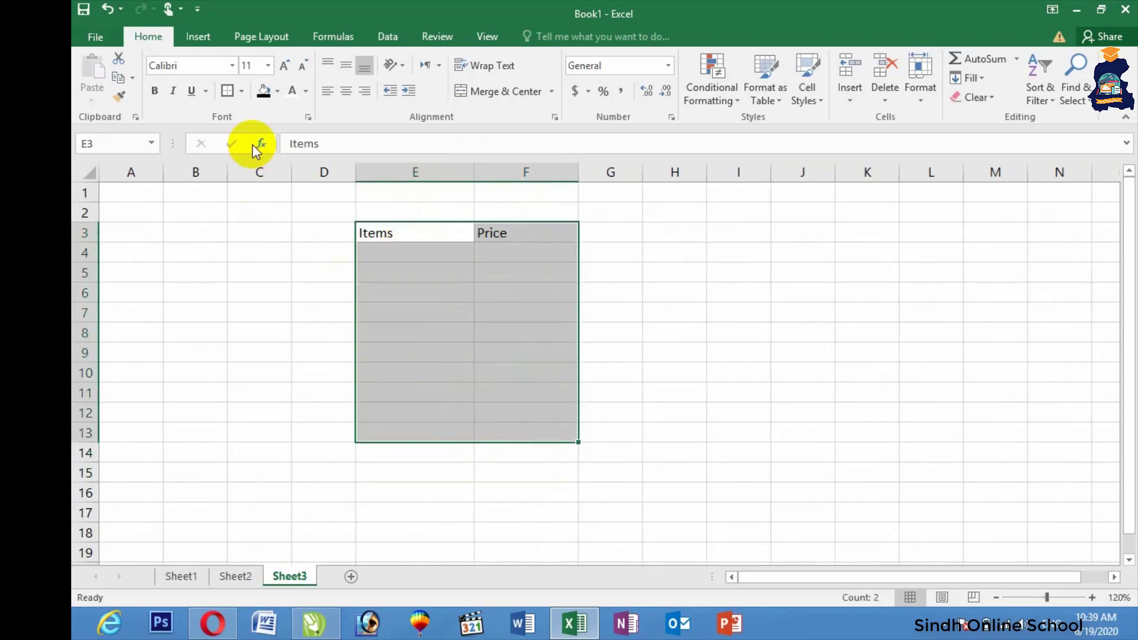
left_click(240, 92)
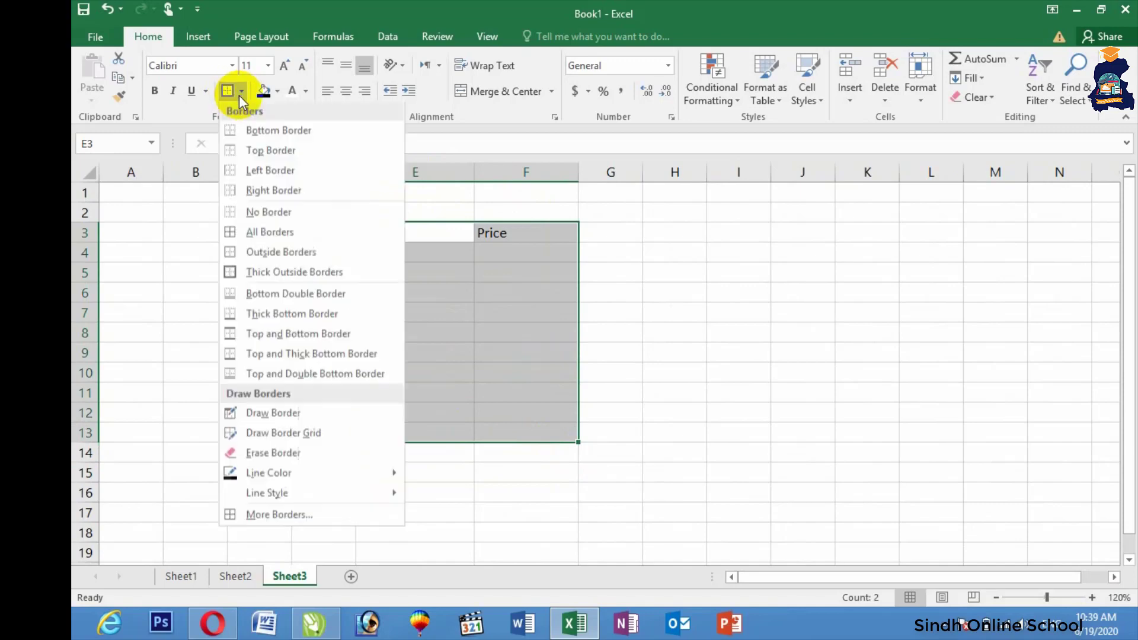
left_click(243, 232)
left_click(343, 94)
- Make the Items and Price headings bold and increase their font size by two steps
left_click_drag(415, 232, 525, 233)
left_click(155, 92)
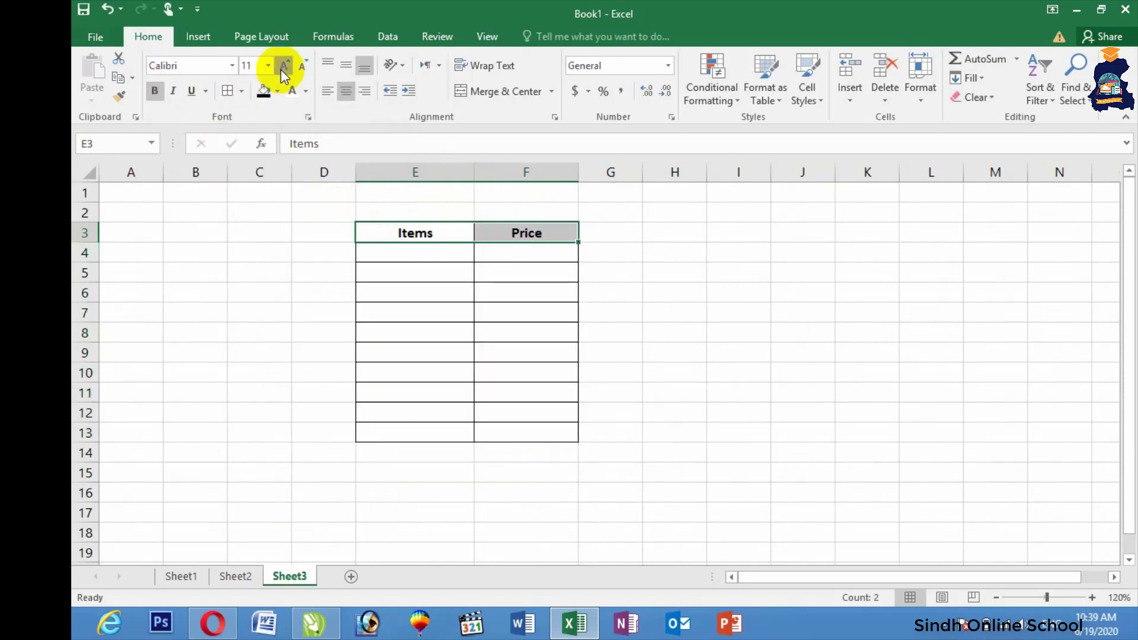
left_click(280, 69)
left_click(280, 70)
- Enter Mouse, Keyboard, Mouse and Keyboard in cells E4 to E7 of the Items column
left_click(373, 257)
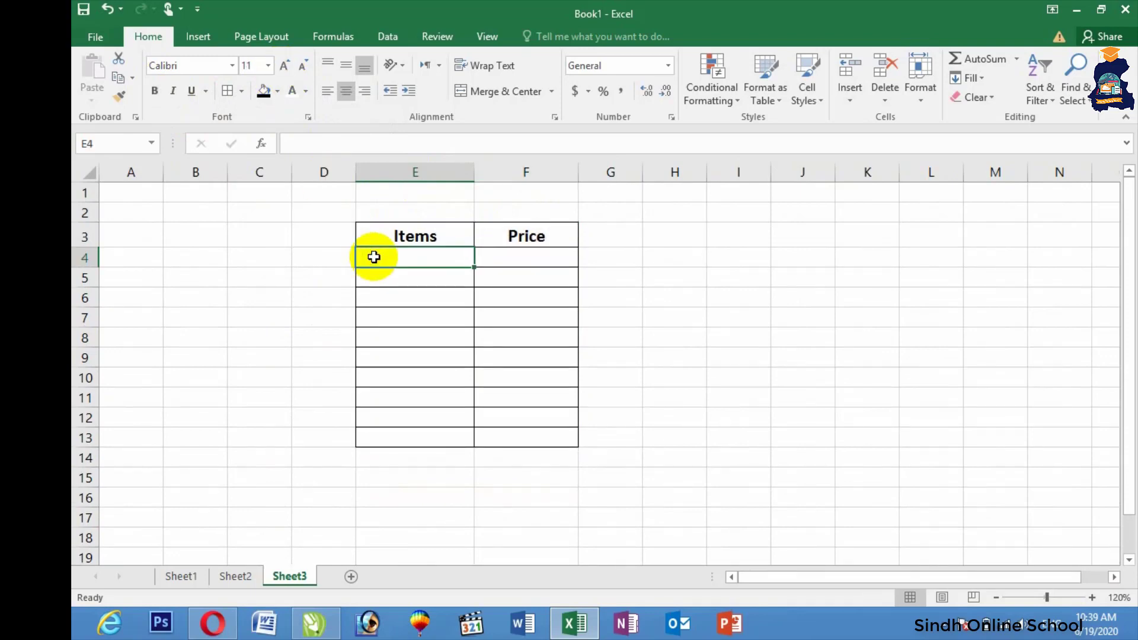
type("Mouse")
key("Return")
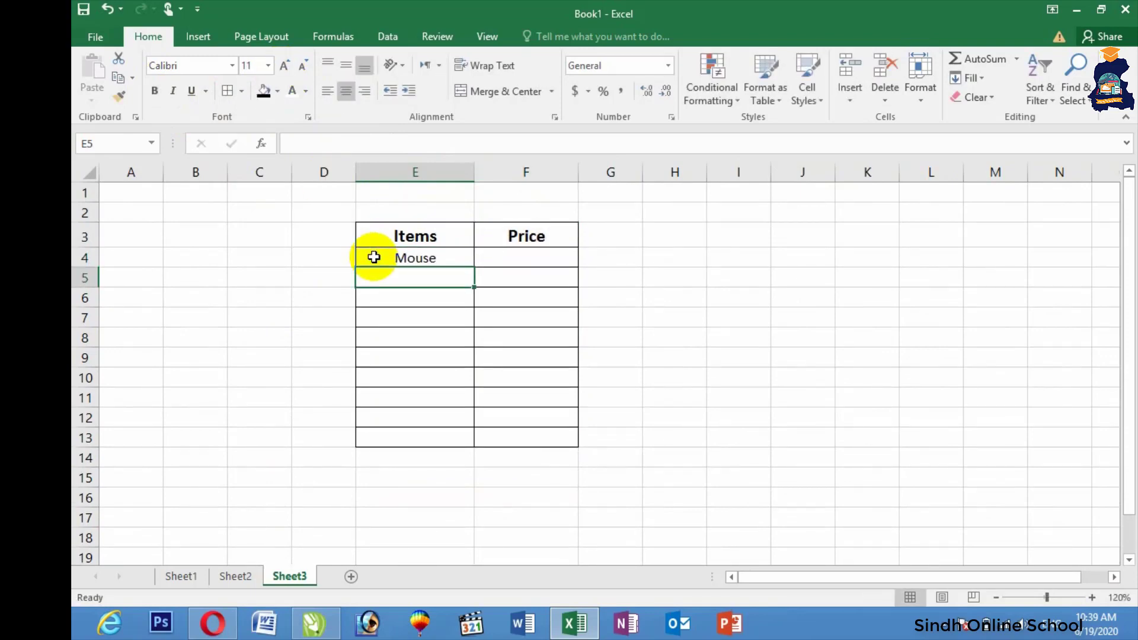
type("Ke")
key("BackSpace")
key("BackSpace")
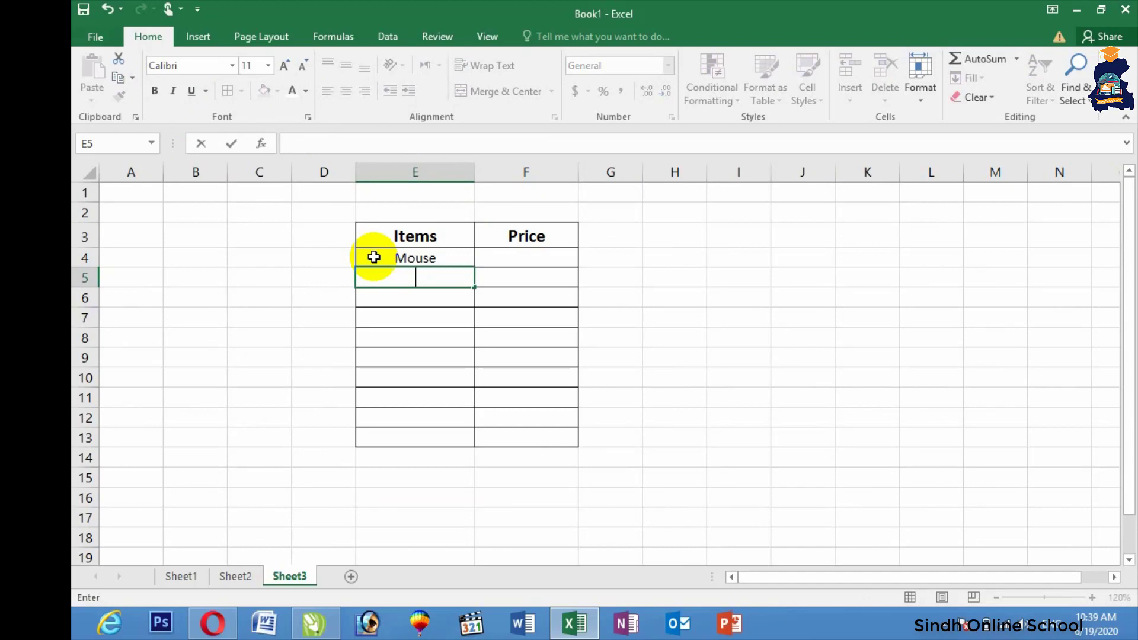
type("Keyboard")
key("Return")
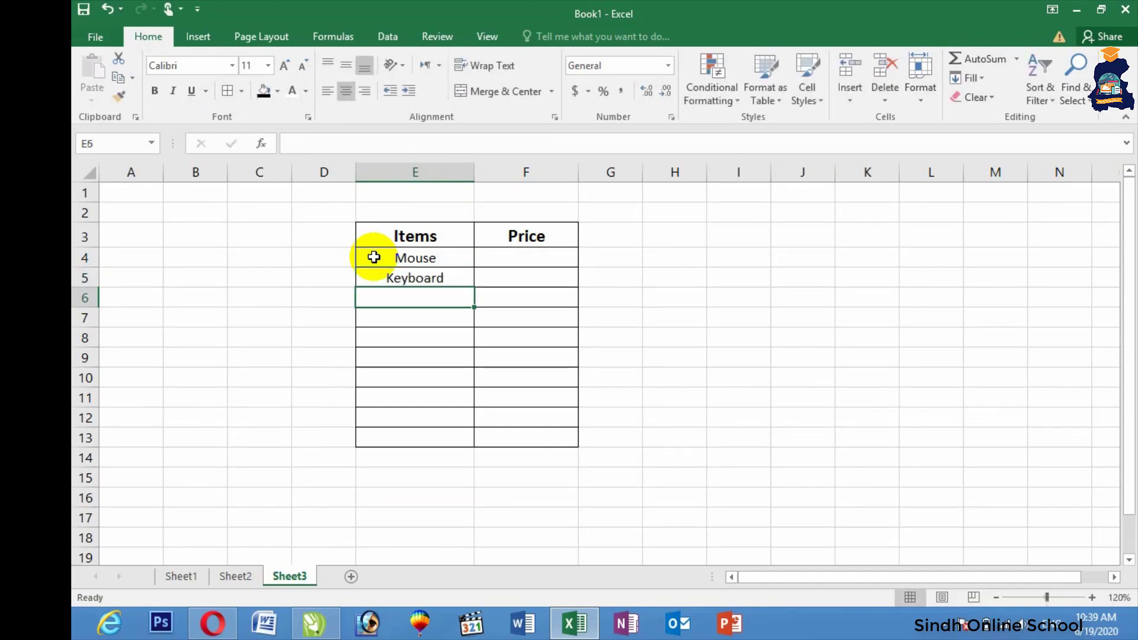
type("Mouse")
key("Return")
type("Keyboard")
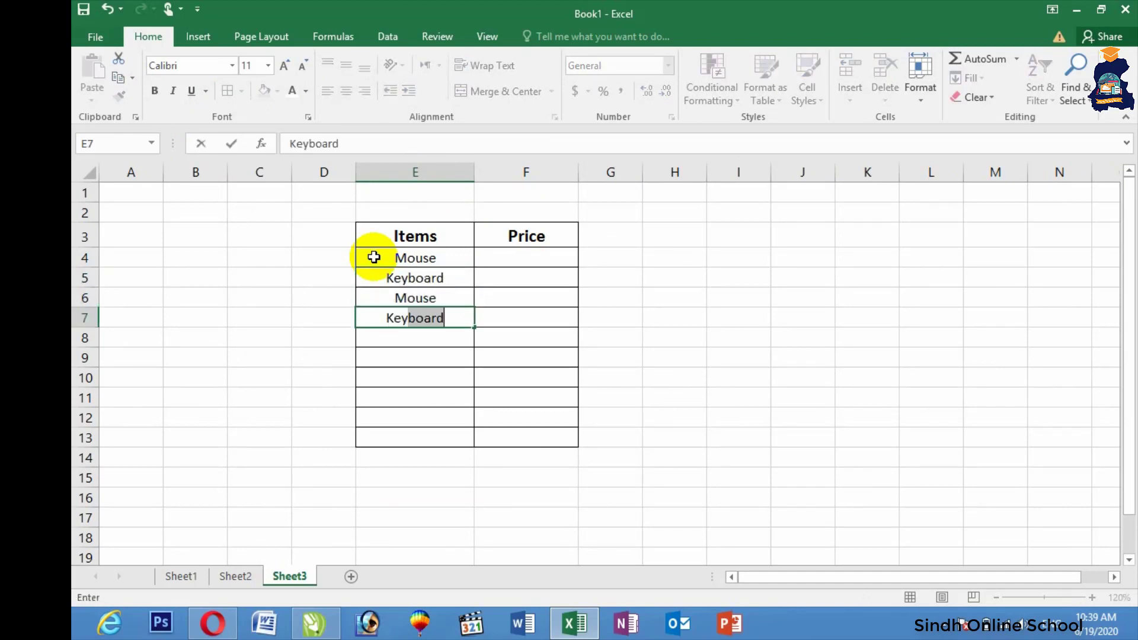
key("Return")
- Continue the Items column with Keyboard, Mouse and Keyboard in cells E8 to E10
type("Keyboard")
key("Return")
type("Mouse")
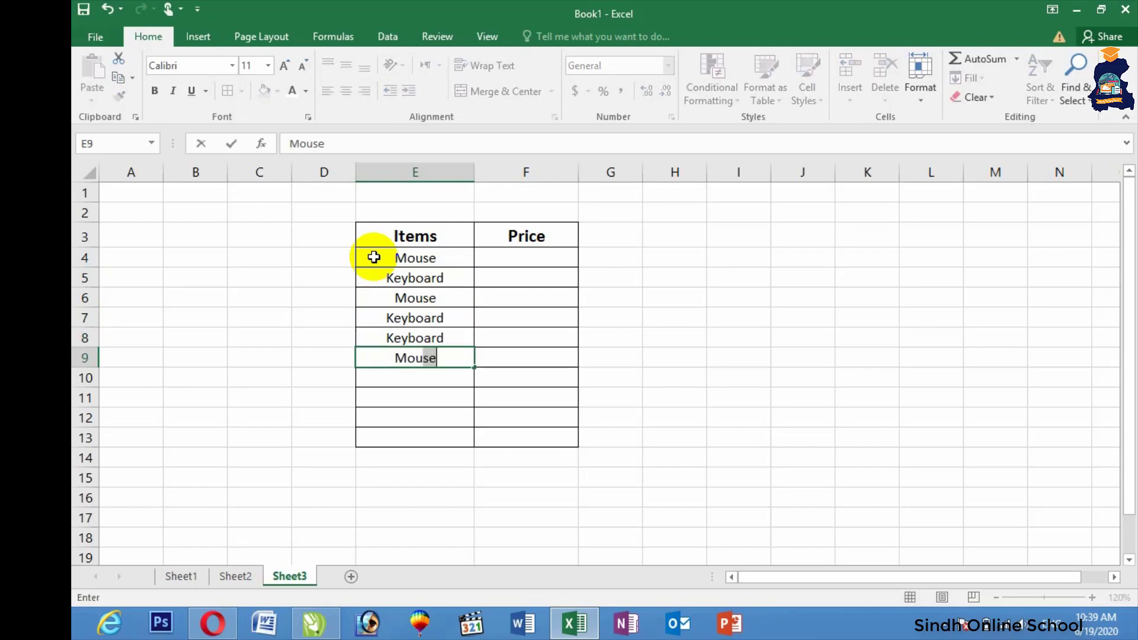
key("Return")
type("Keyboard")
key("Return")
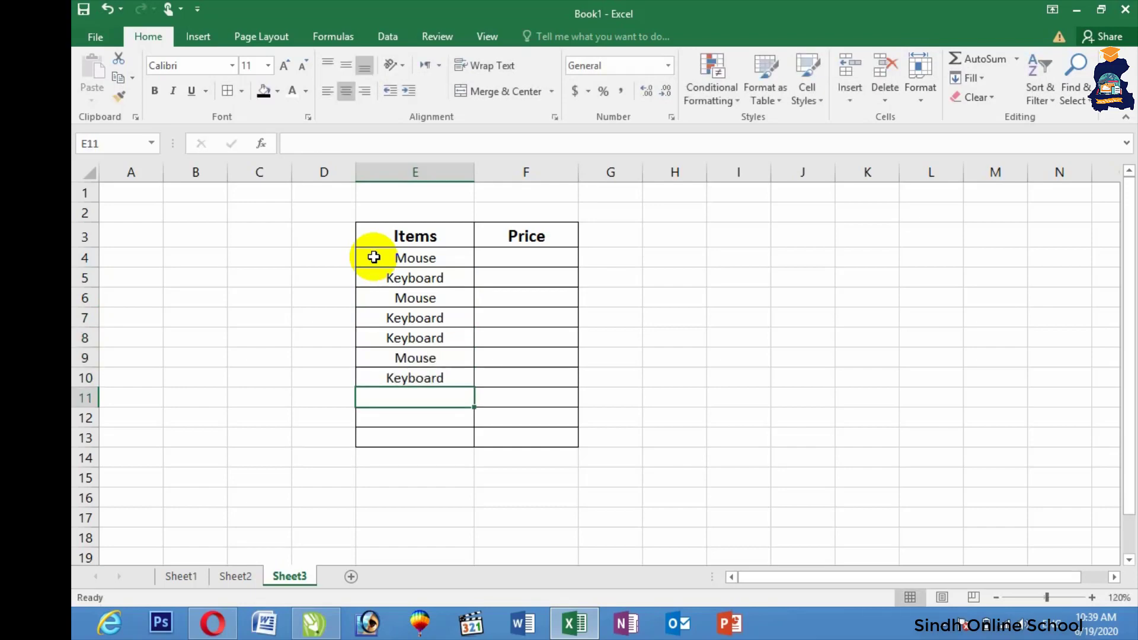
- Fill the last three item cells, E11 to E13, with CPU
type("DP")
key("BackSpace")
key("BackSpace")
type("CPU")
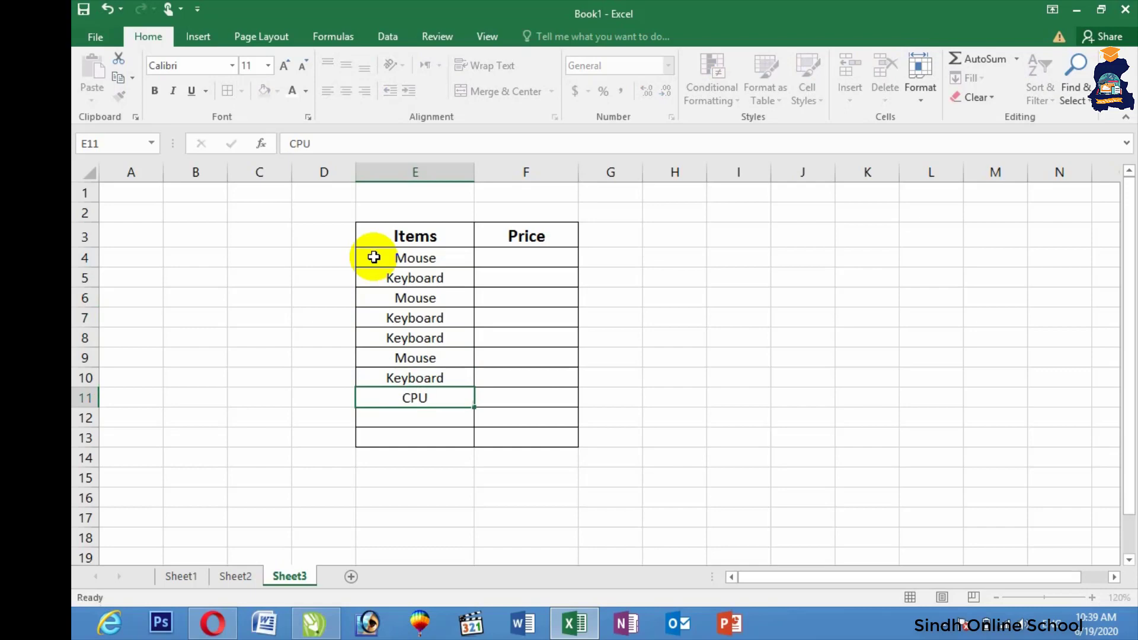
key("Return")
type("CPU")
key("Return")
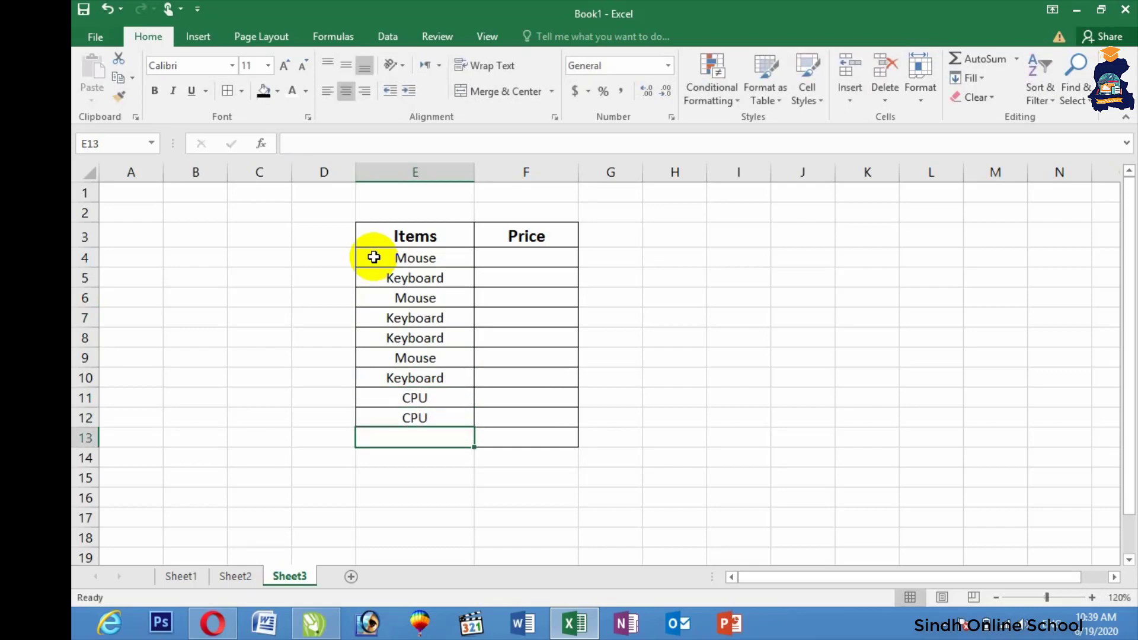
type("CPU")
key("Return")
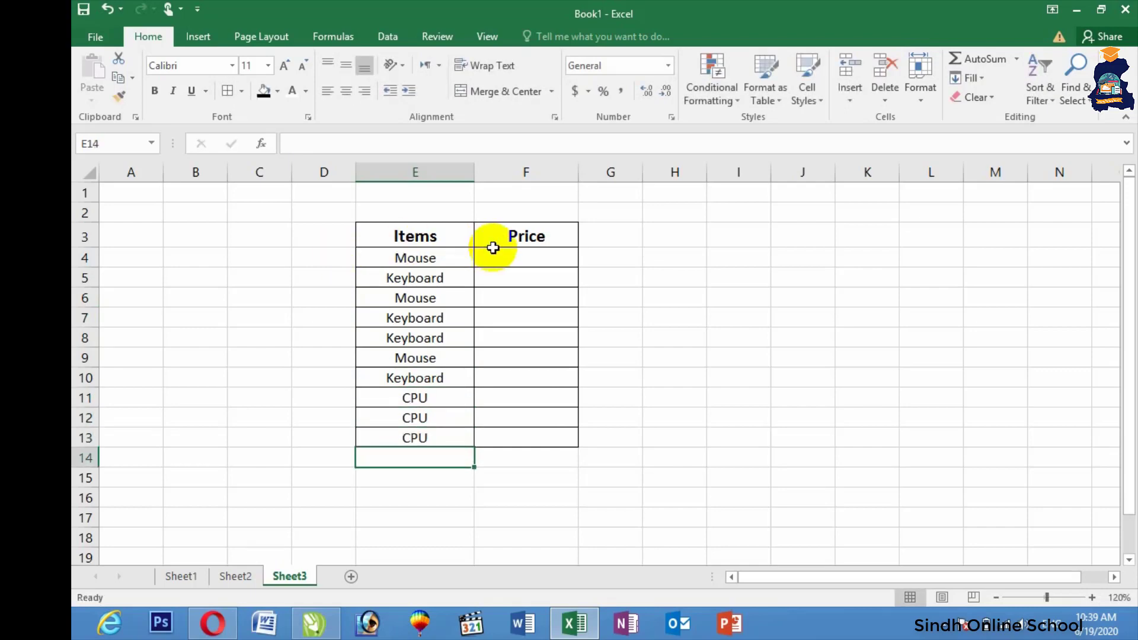
- Enter the prices 100, 230, 180 and 300 in cells F4 to F7
left_click(512, 255)
type("10")
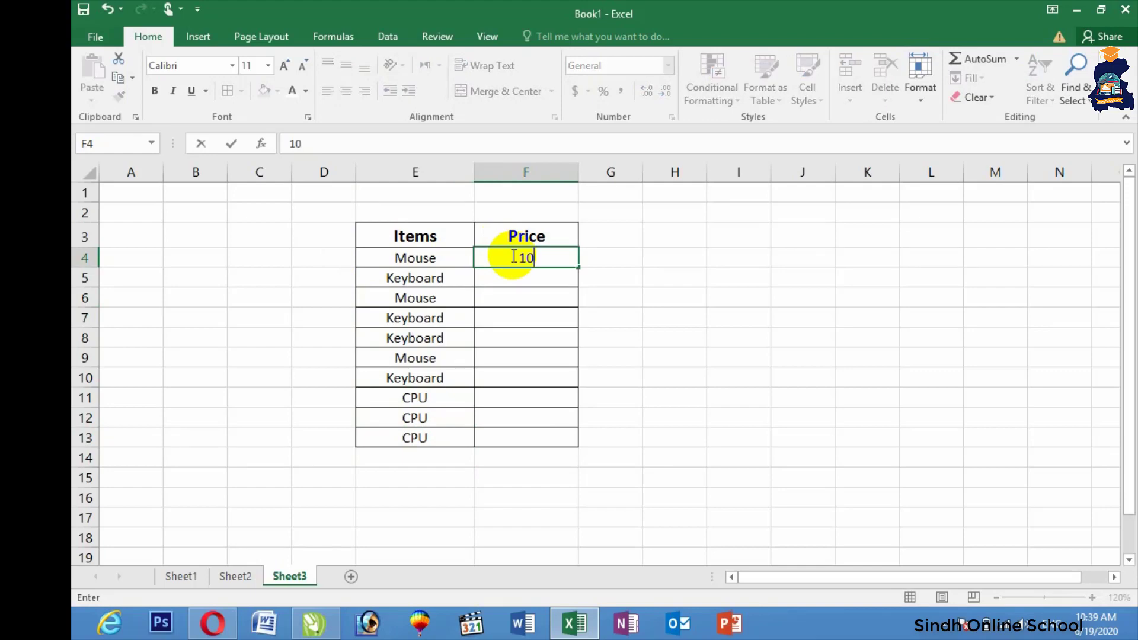
type("00")
key("Return")
type("230")
key("Return")
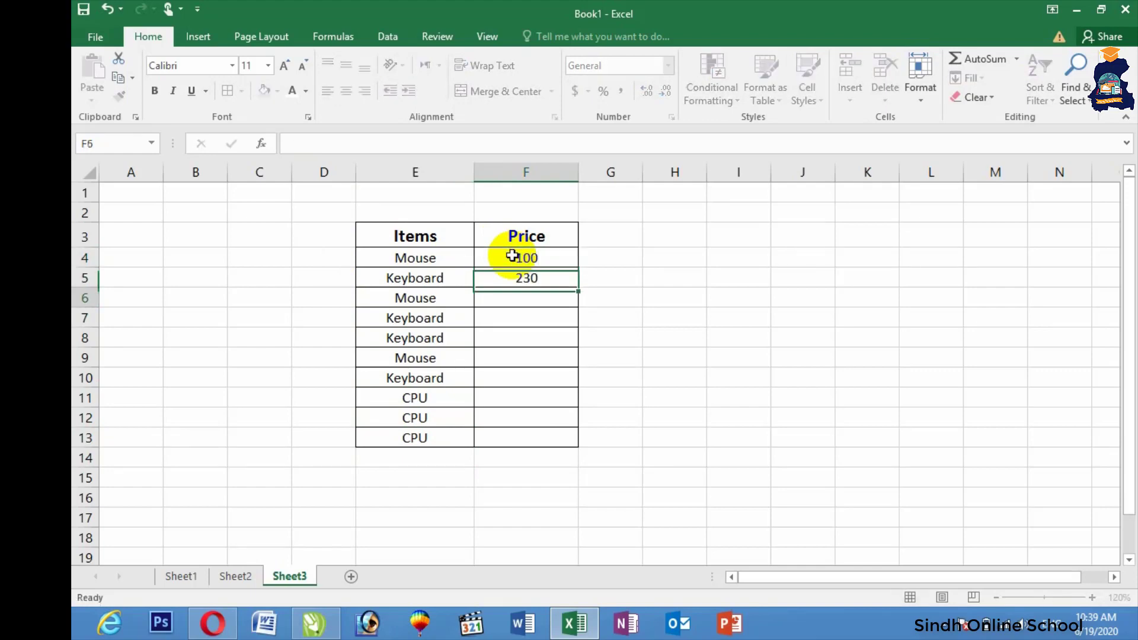
type("180")
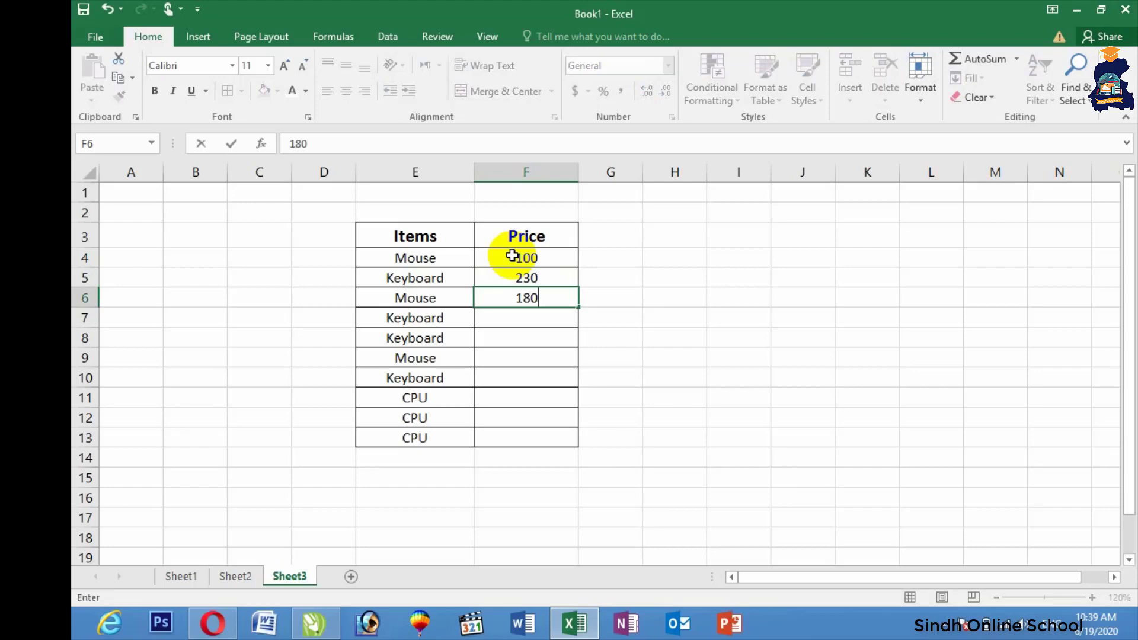
key("Return")
type("300")
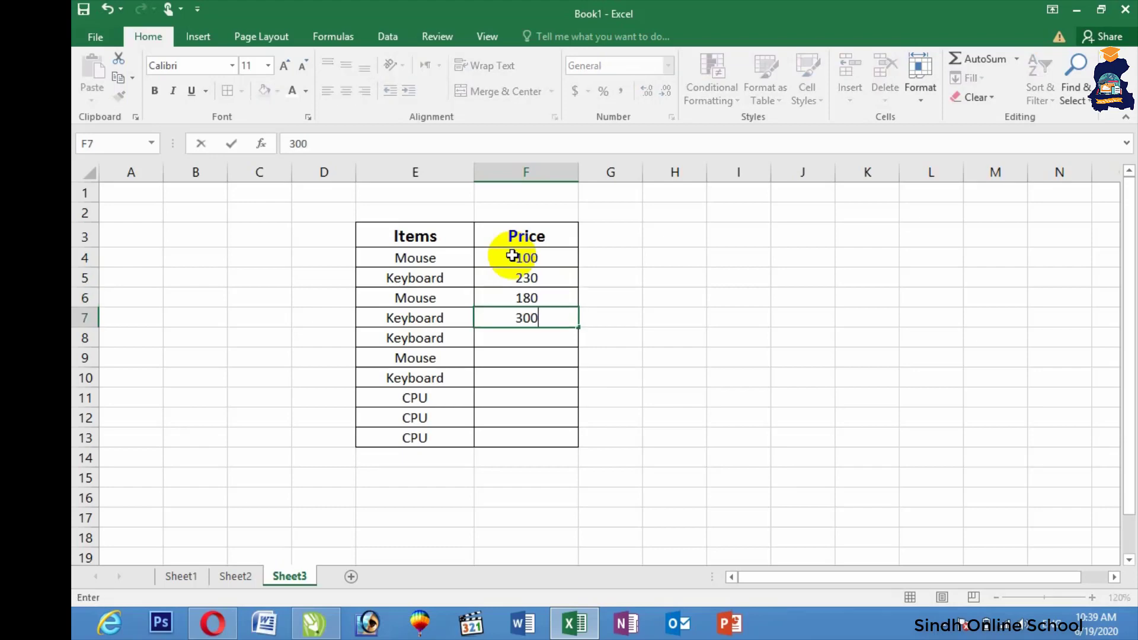
key("Return")
- Enter the prices 1450, 230 and 180 in cells F8 to F10
type("1450")
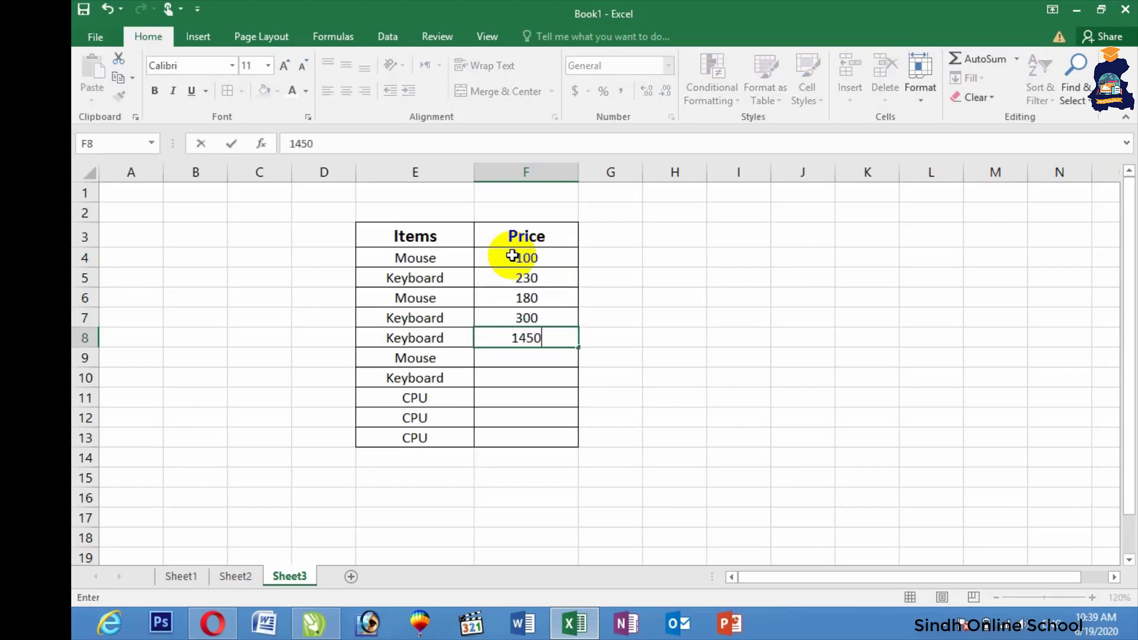
key("Return")
type("230")
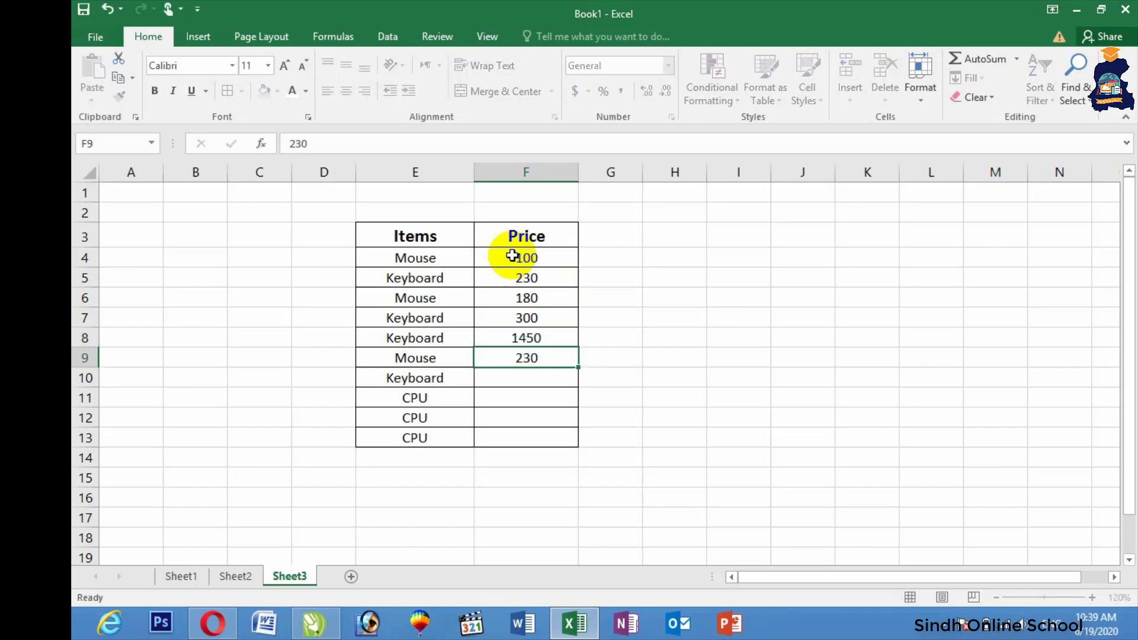
key("Return")
type("180")
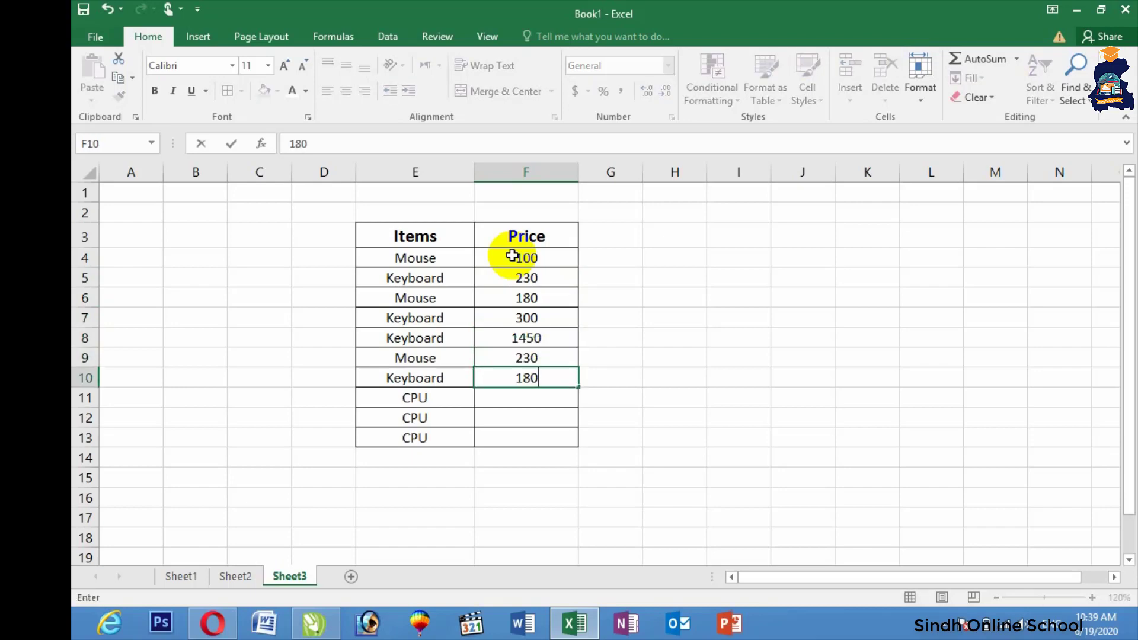
key("Return")
- Enter the CPU prices 4500, 5200 and 6000 in cells F11 to F13
type("4500")
key("Return")
type("5200")
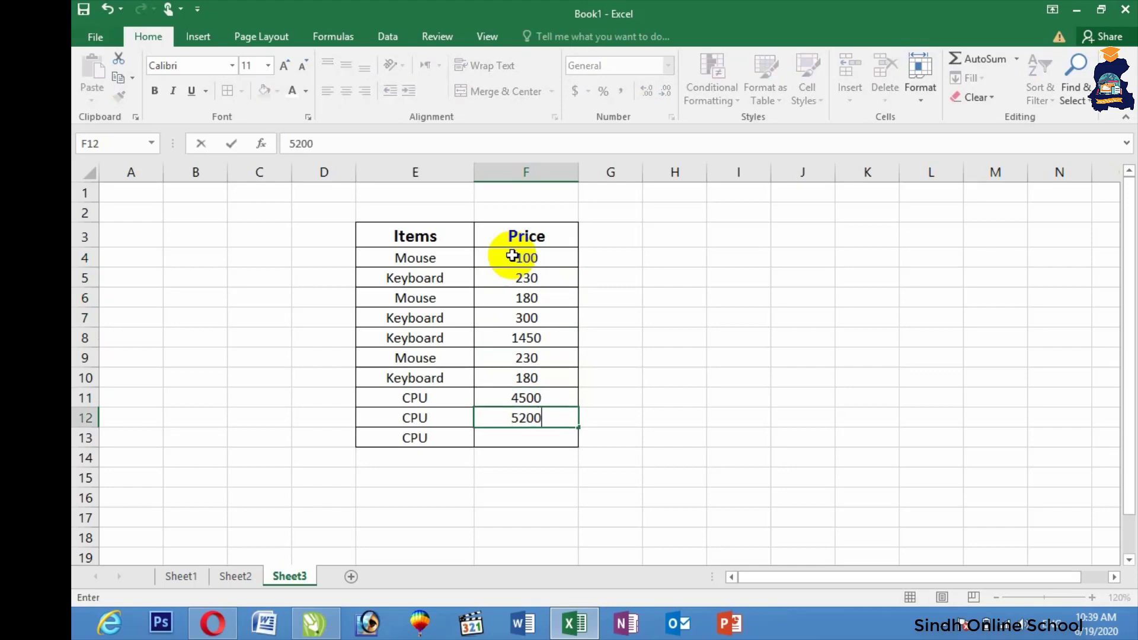
key("Return")
type("600")
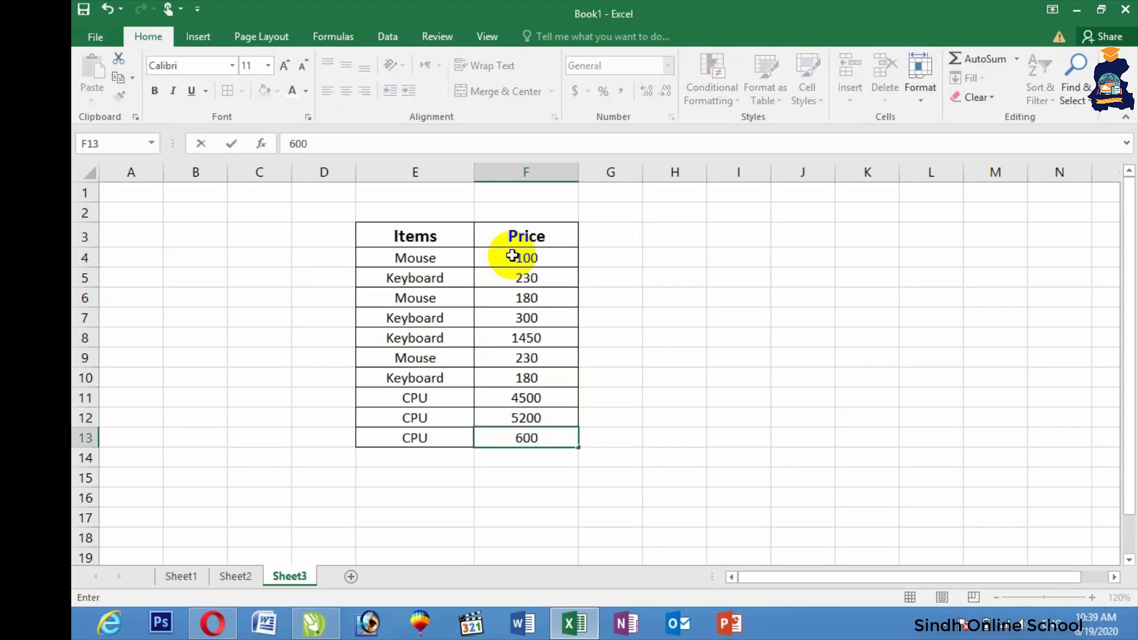
type("0")
key("Return")
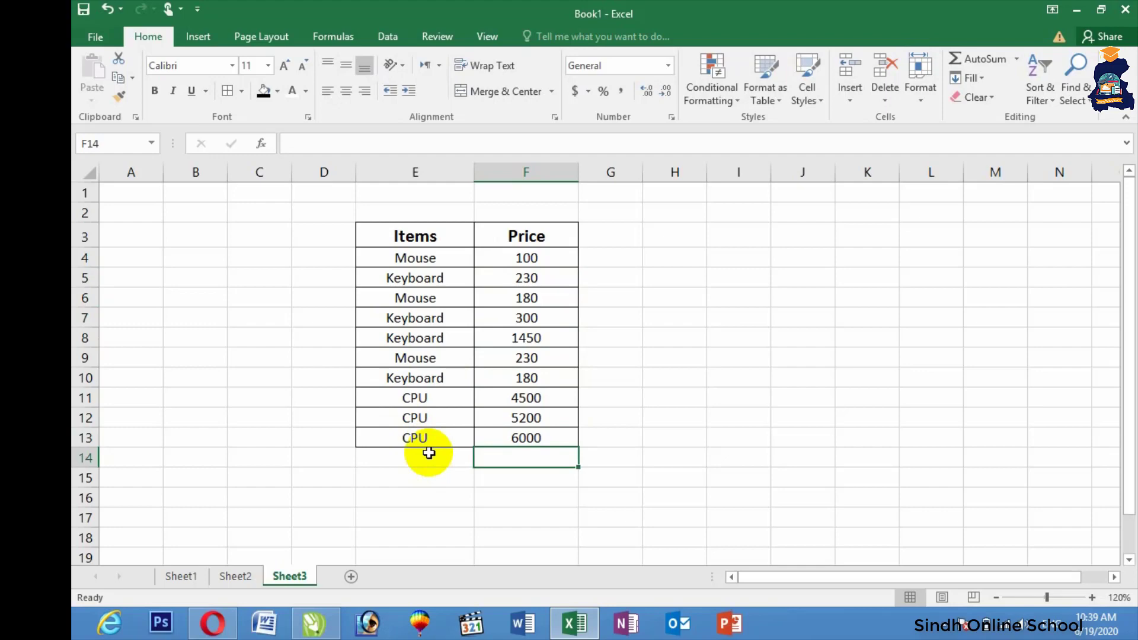
- Enter the summary labels Mouse, Keyboard and CPU in cells D14 to D16 below the table
left_click(307, 460)
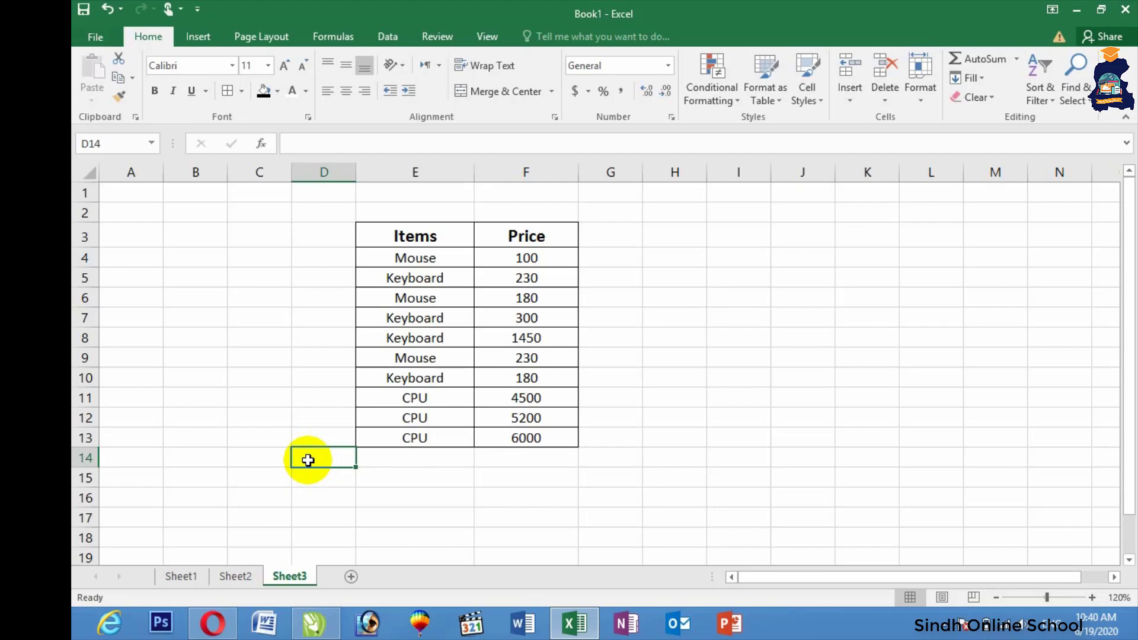
type("Mouse")
key("Return")
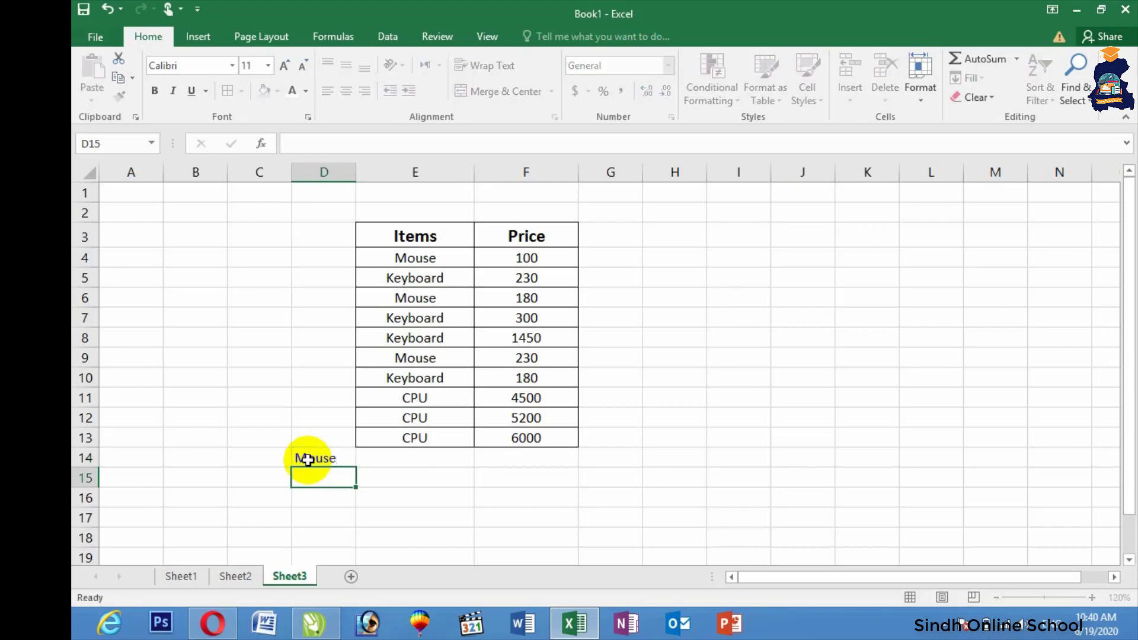
type("C")
key("BackSpace")
type("Keyboard")
key("Return")
type("CPU")
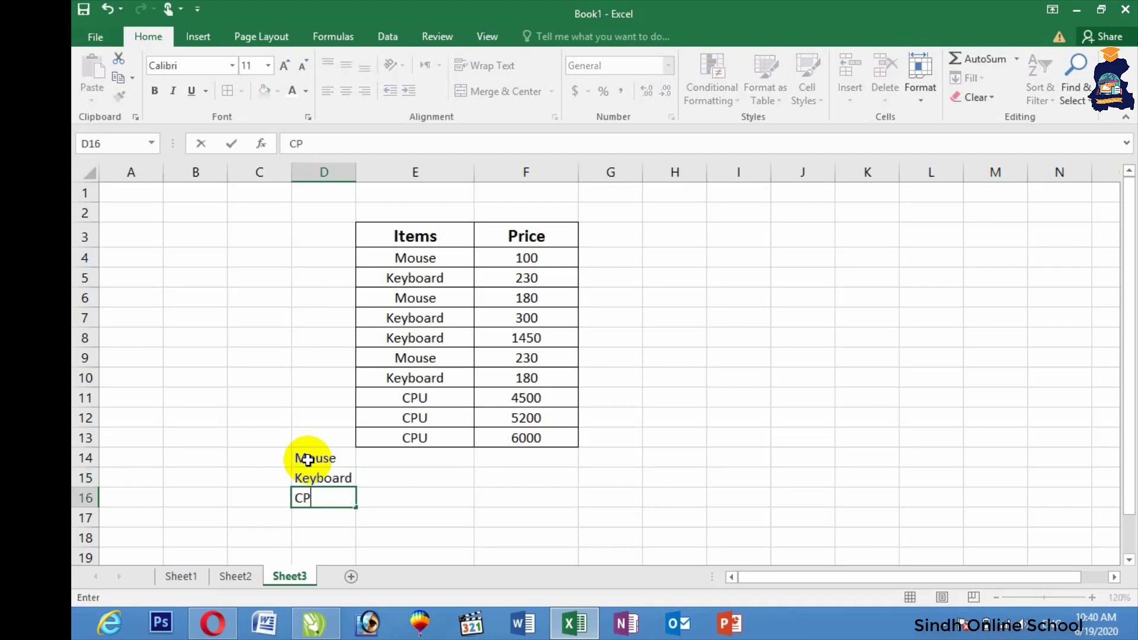
key("BackSpace")
type("U")
- Count the Mouse entries in cell E14 with the formula =countif(E4:E13,"Mouse")
left_click(425, 454)
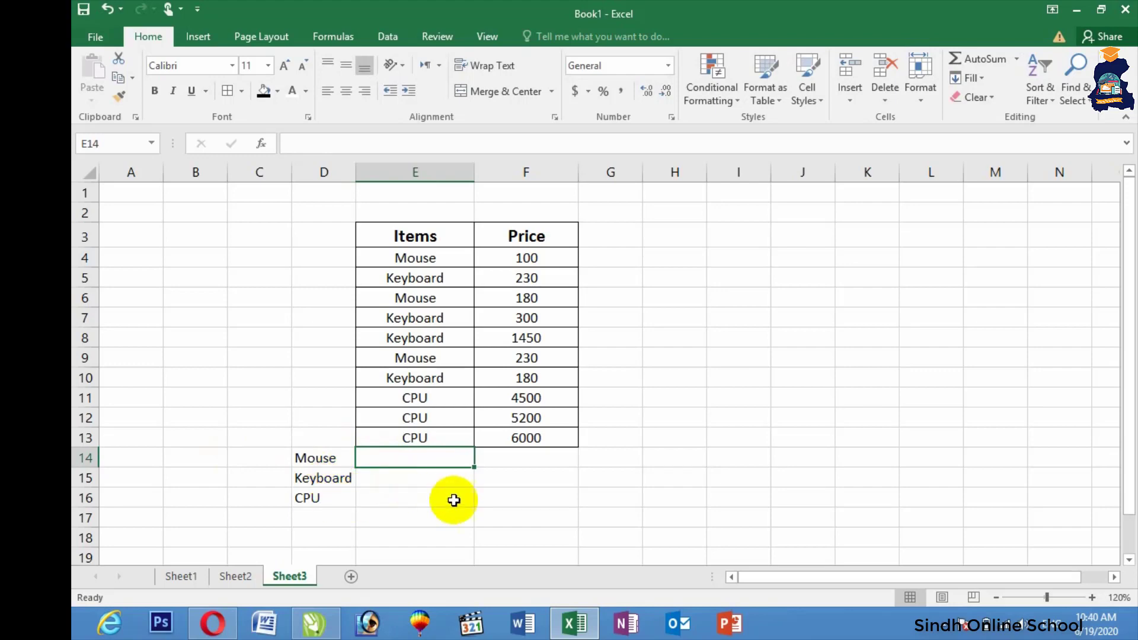
type("=")
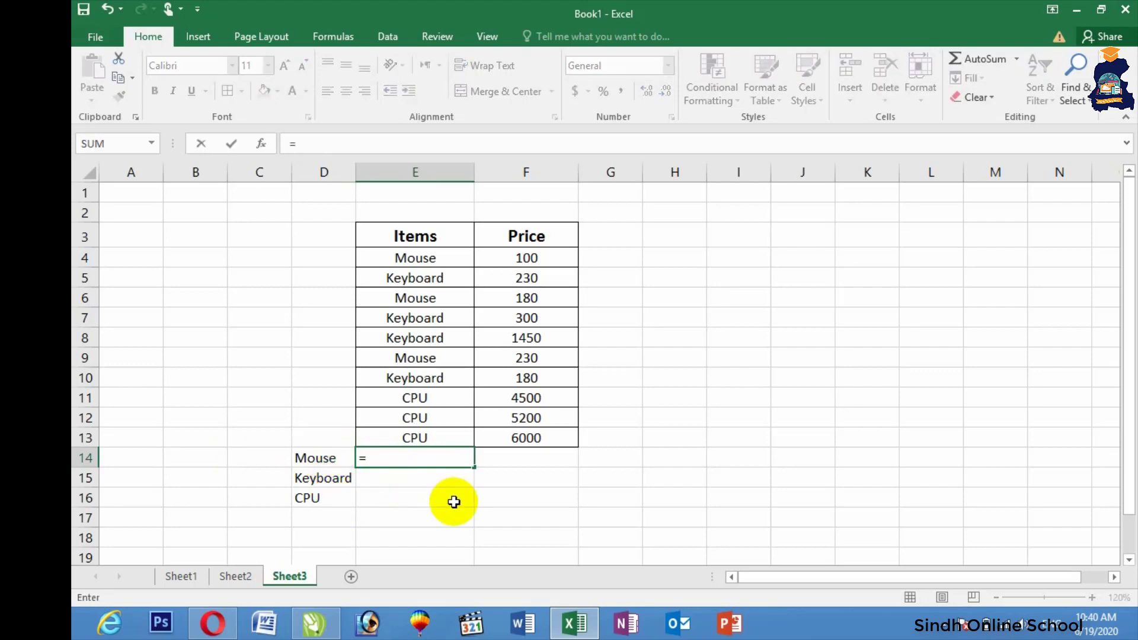
type("countif")
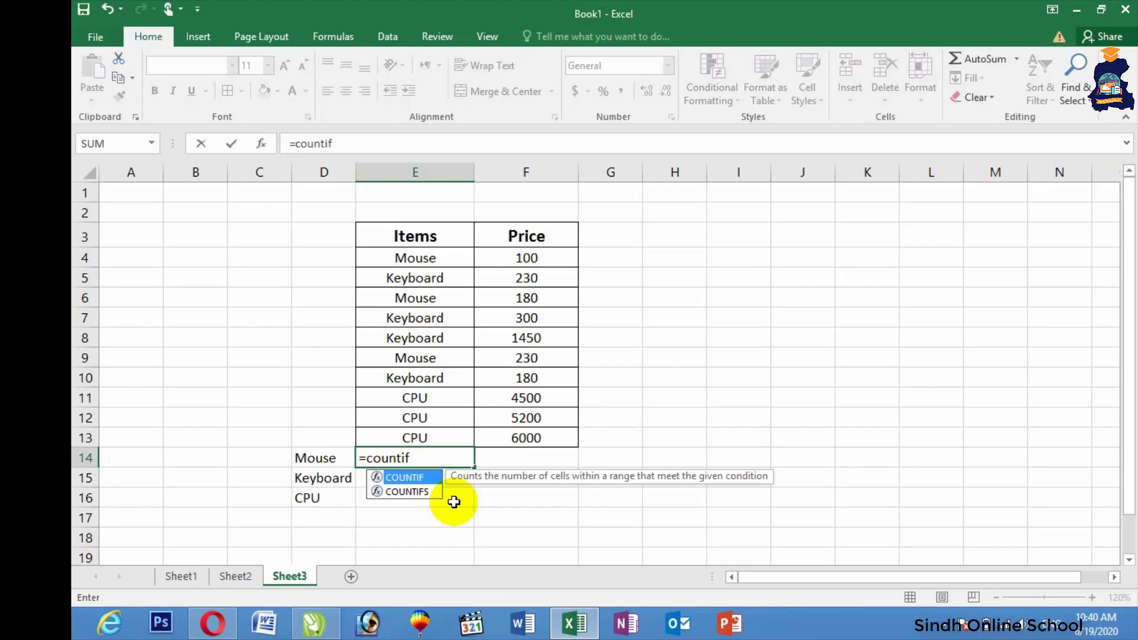
type("(")
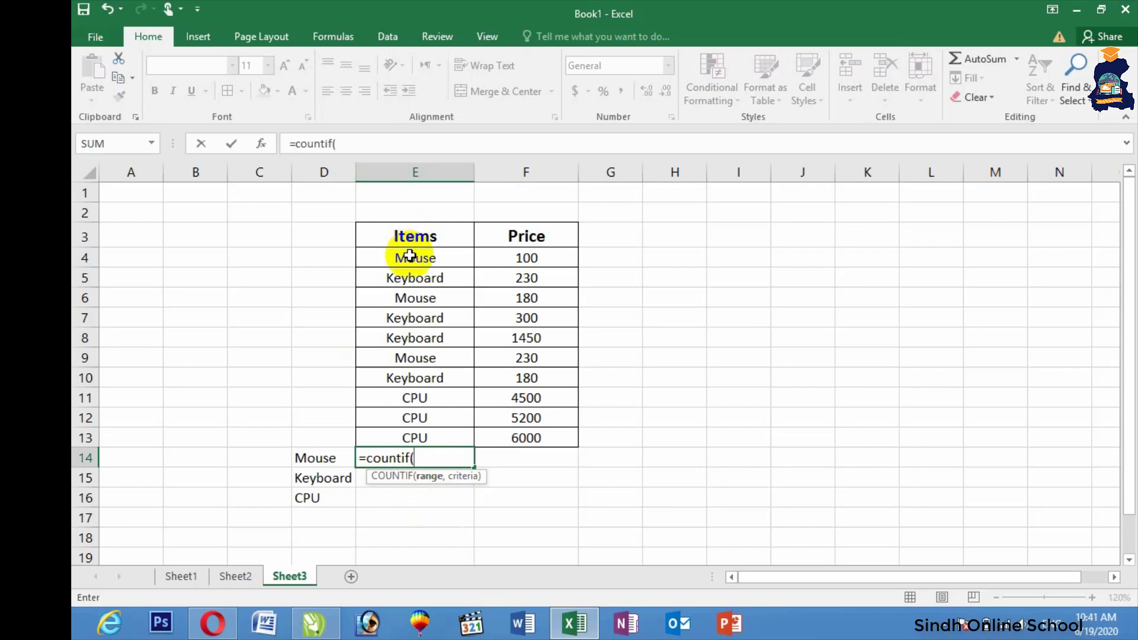
left_click_drag(410, 256, 415, 437)
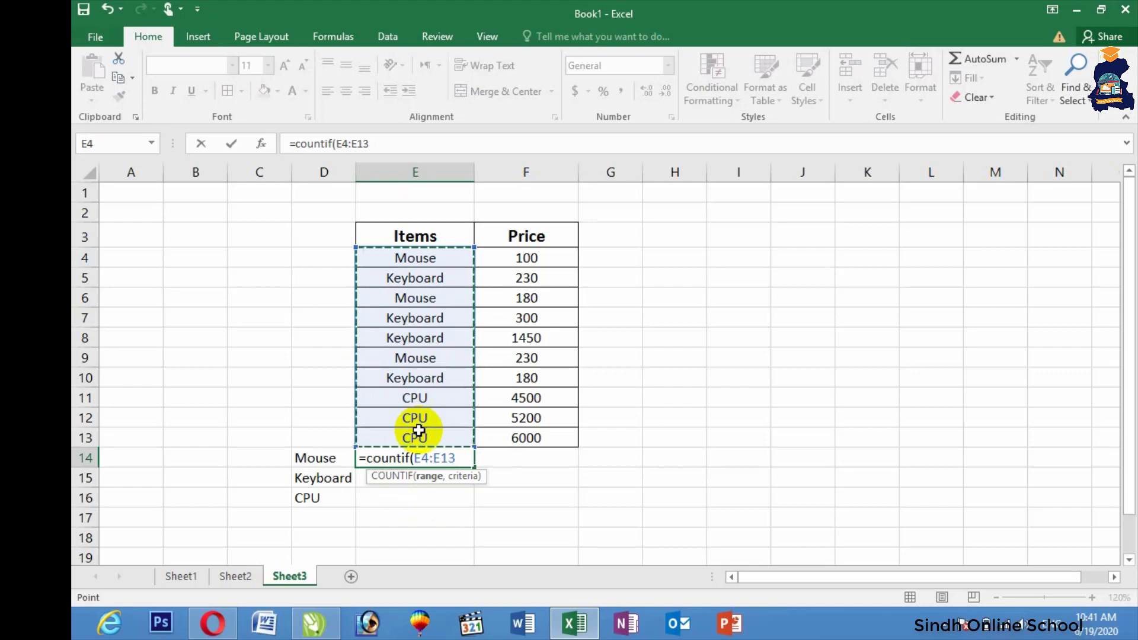
type(",")
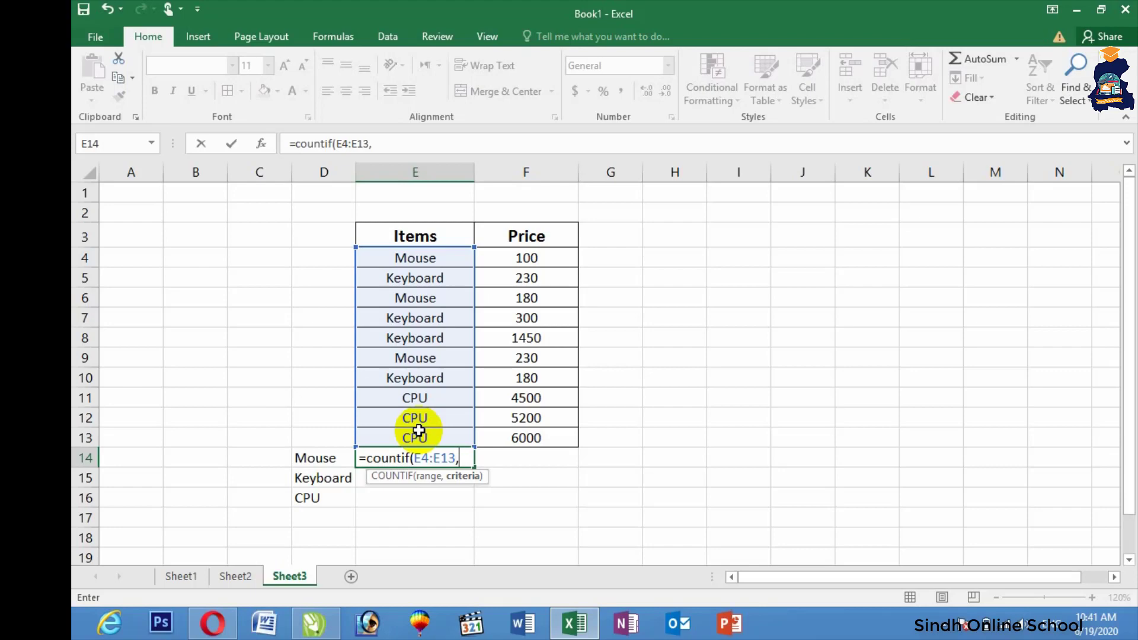
type("\"Mouse\"")
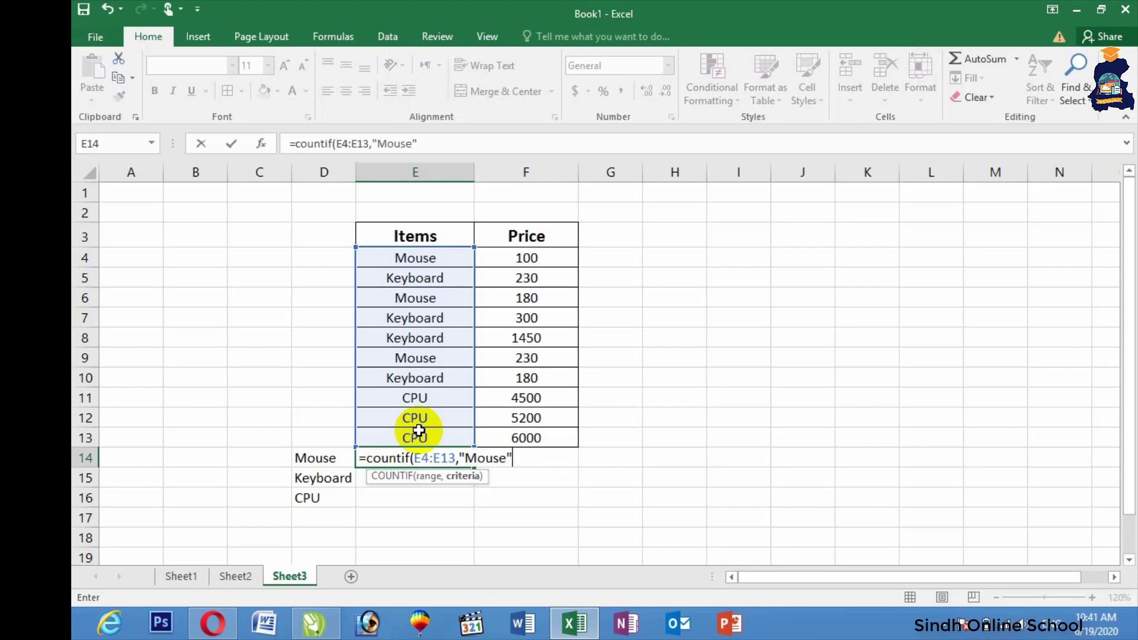
type(")")
key("Return")
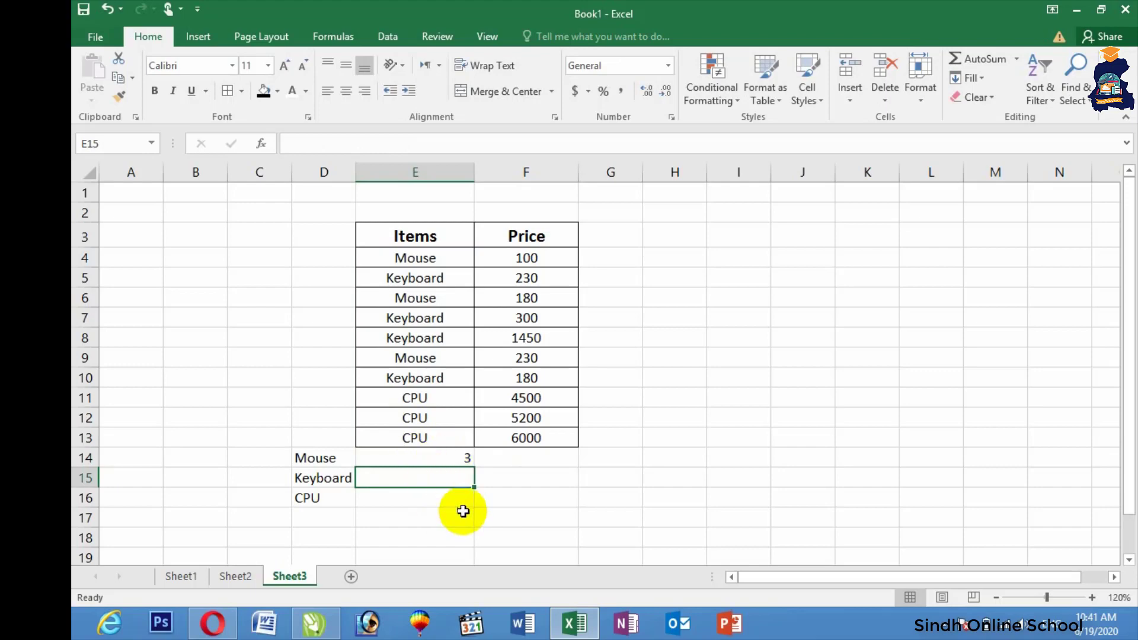
- Enter the formula =counif(E4:E13,"Keyboard") in cell E15 for the Keyboard count
type("=")
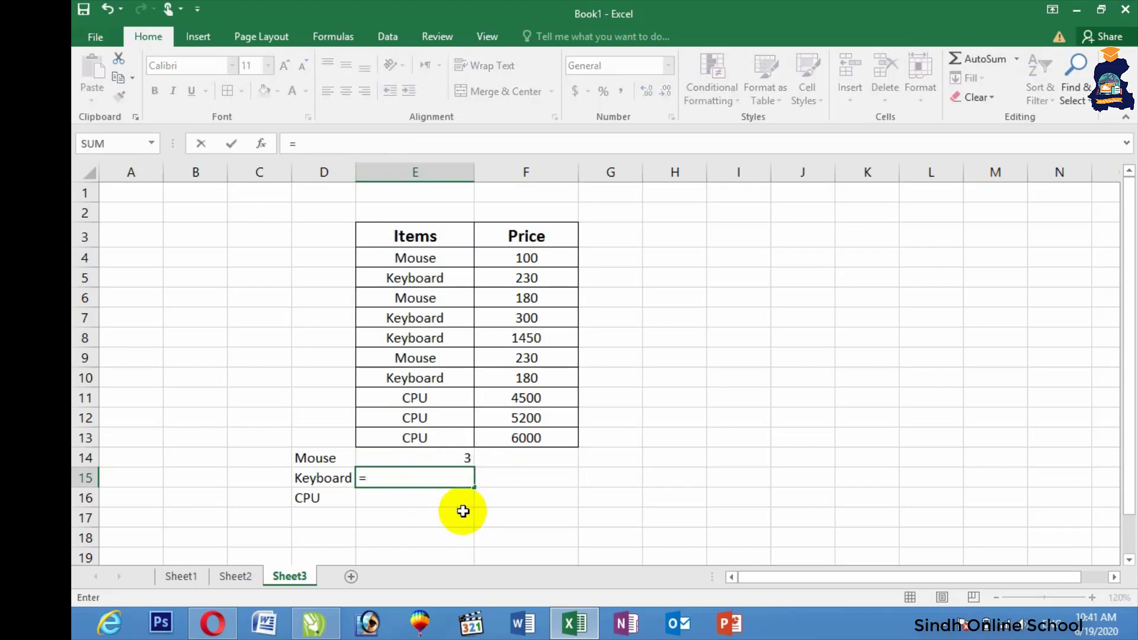
type("counif(")
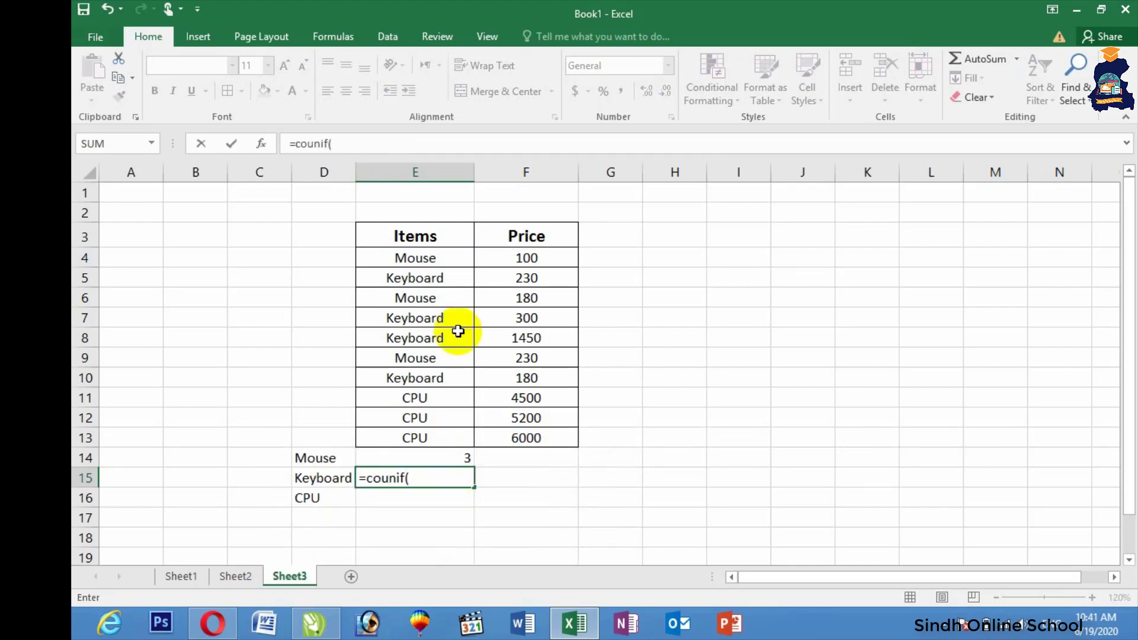
left_click_drag(427, 261, 465, 432)
type(",\"")
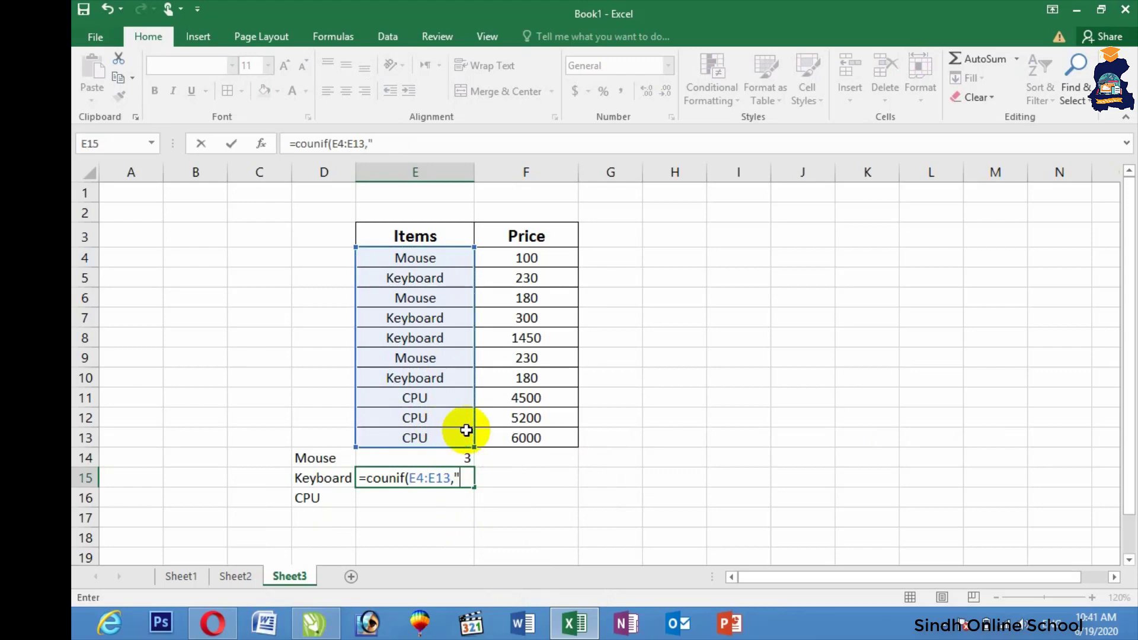
type("Keyboard\"")
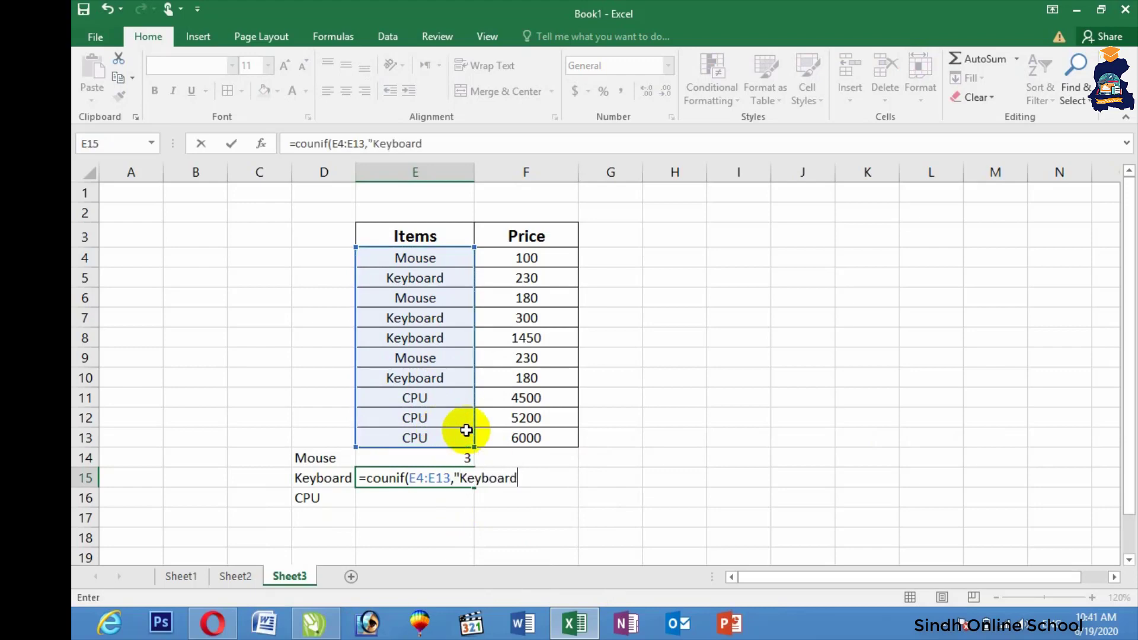
key("Return")
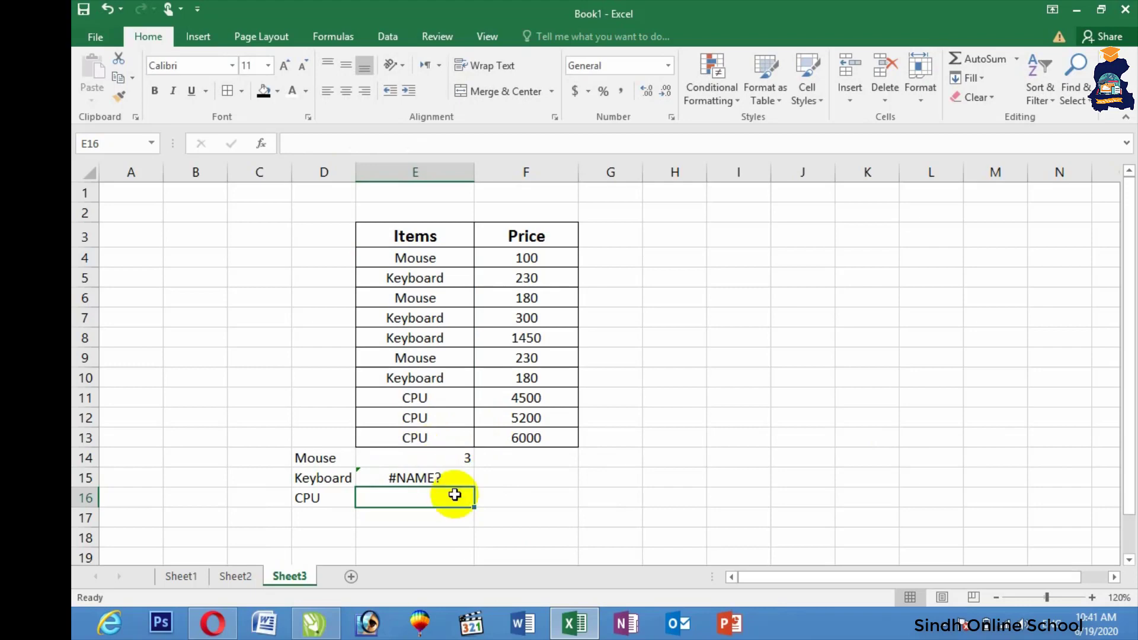
- Correct the function name in the formula in cell E15 to countif
left_click(413, 479)
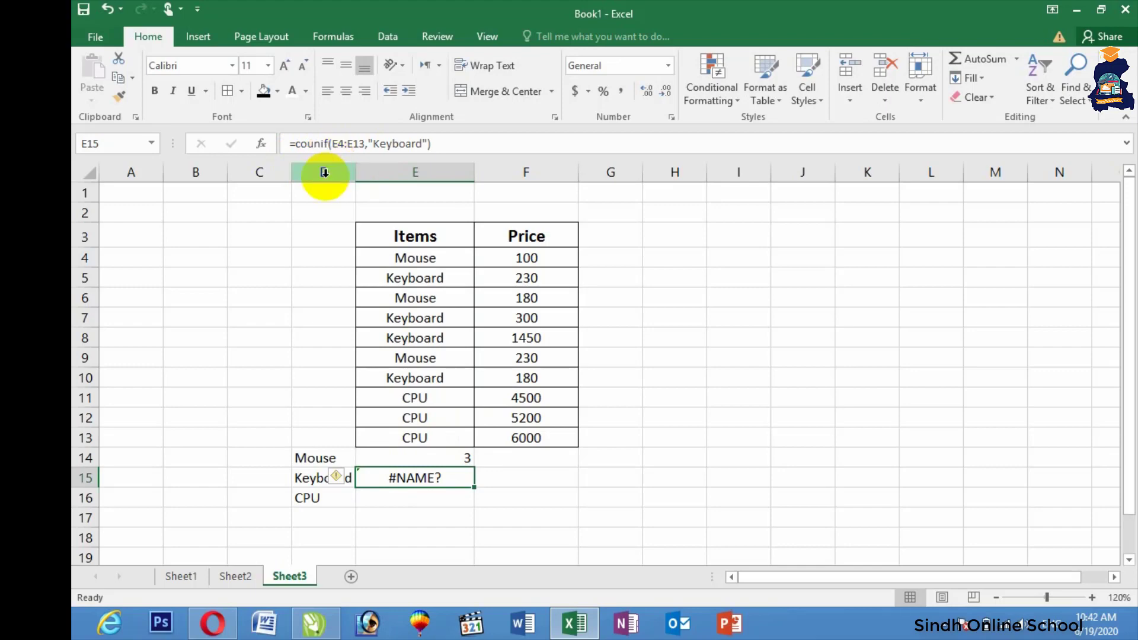
left_click(320, 144)
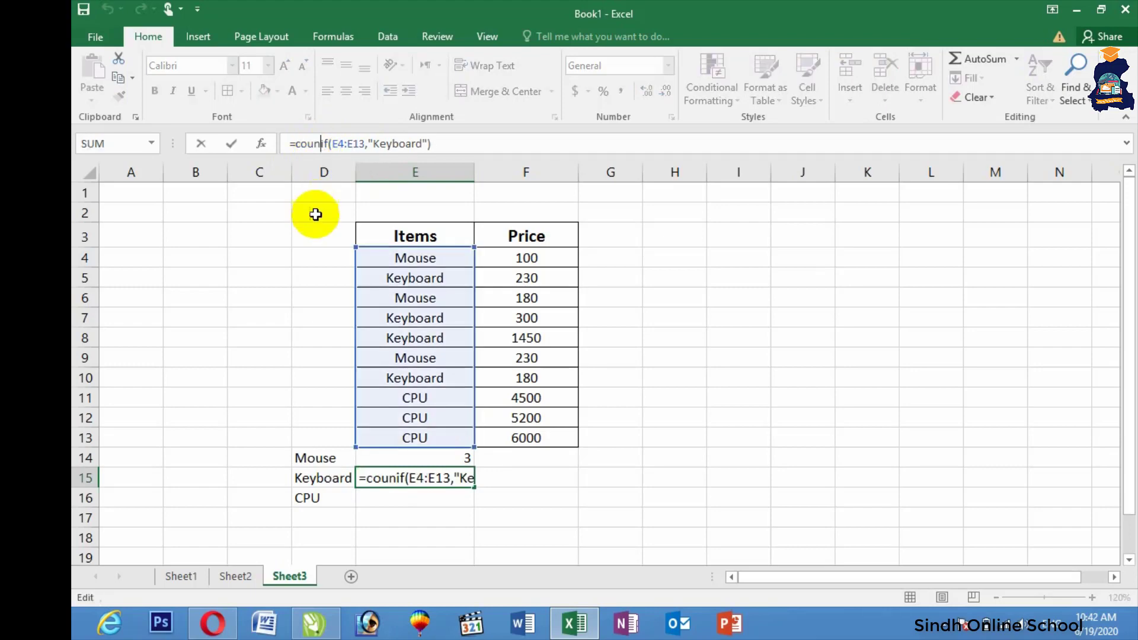
type("t")
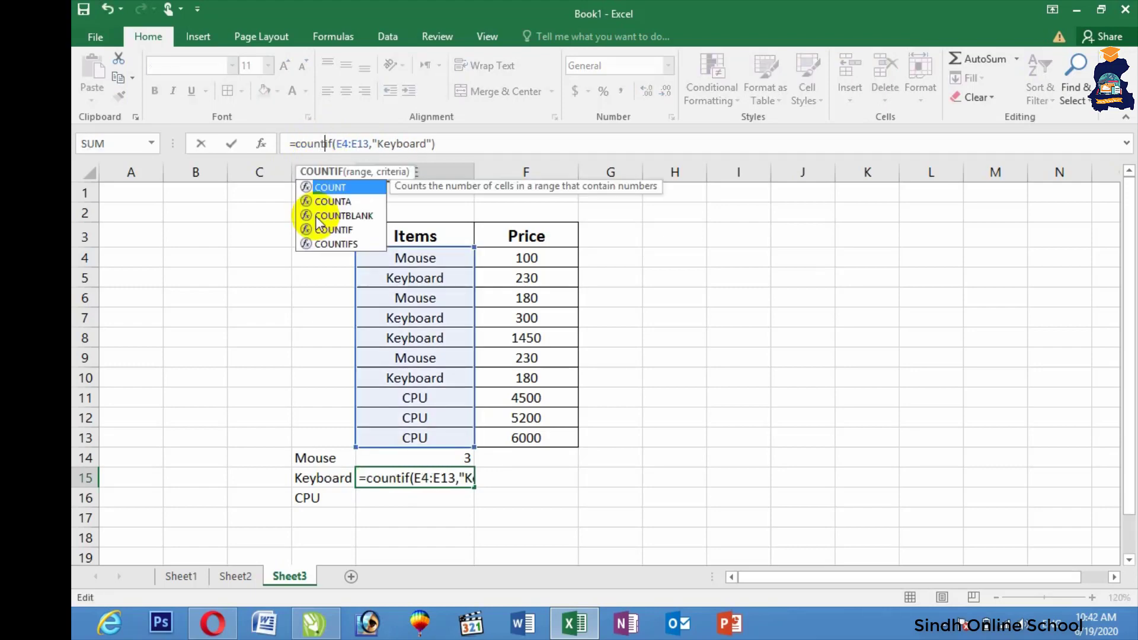
key("Return")
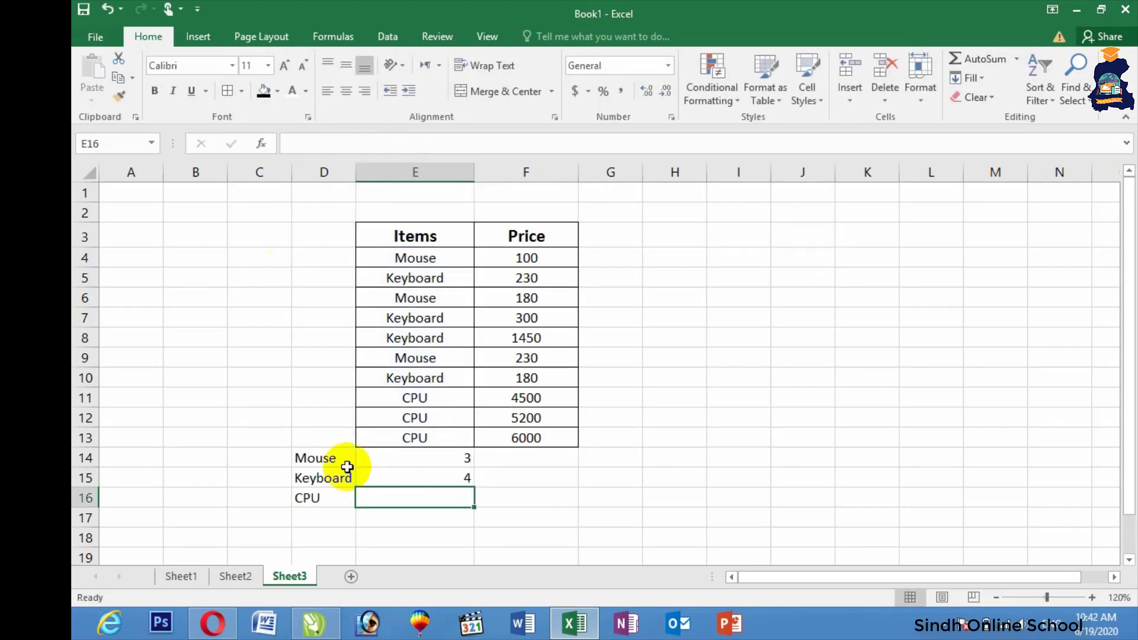
- Count the CPU entries in cell E16 with a COUNTIF formula over E4:E13 and the criterion "CPU"
type("=")
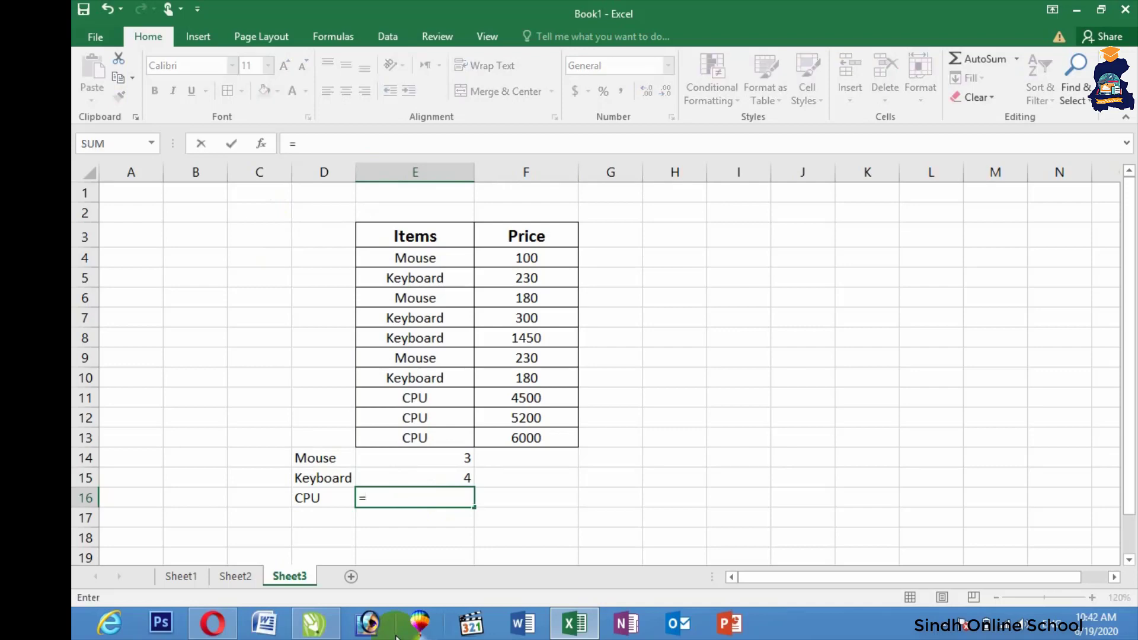
type("coun")
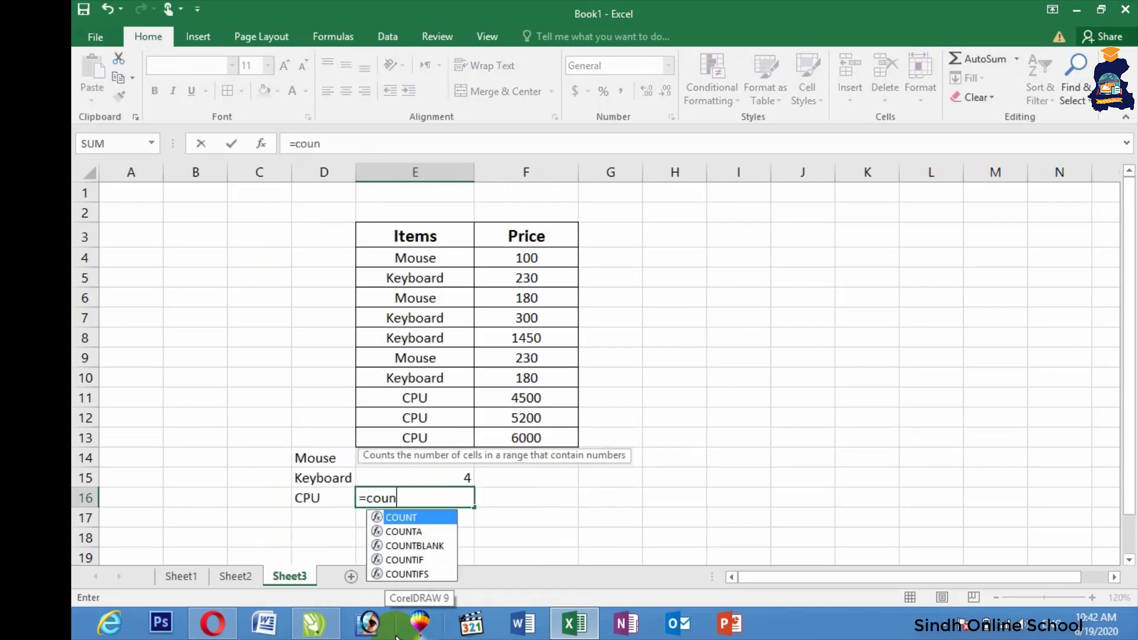
type("tif")
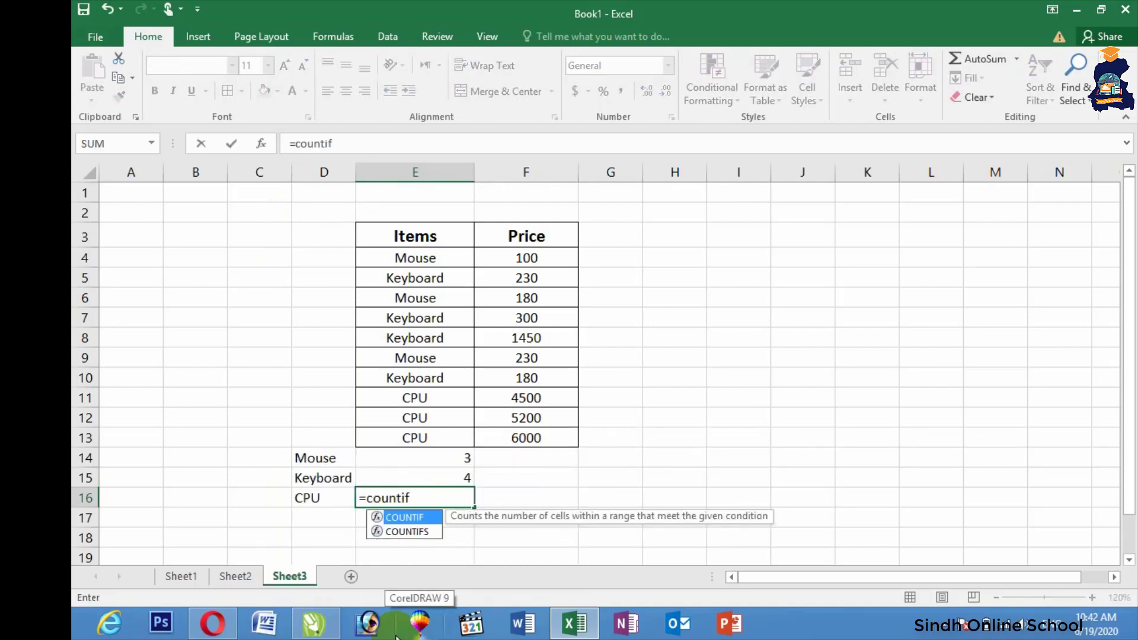
type("(")
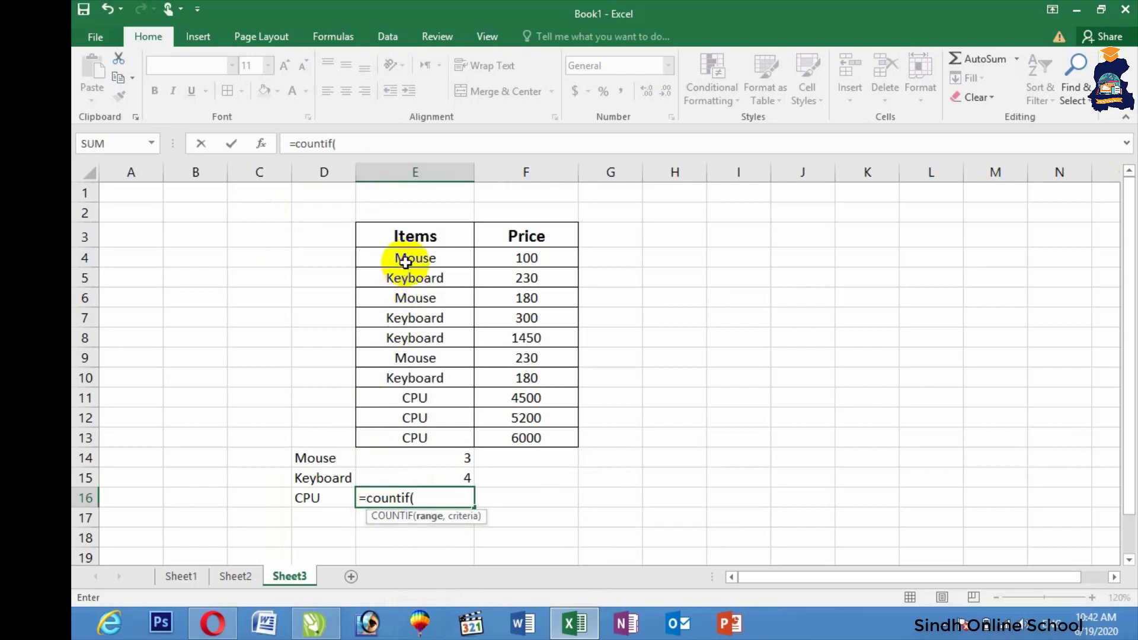
left_click_drag(405, 261, 424, 432)
type(",\"CPU")
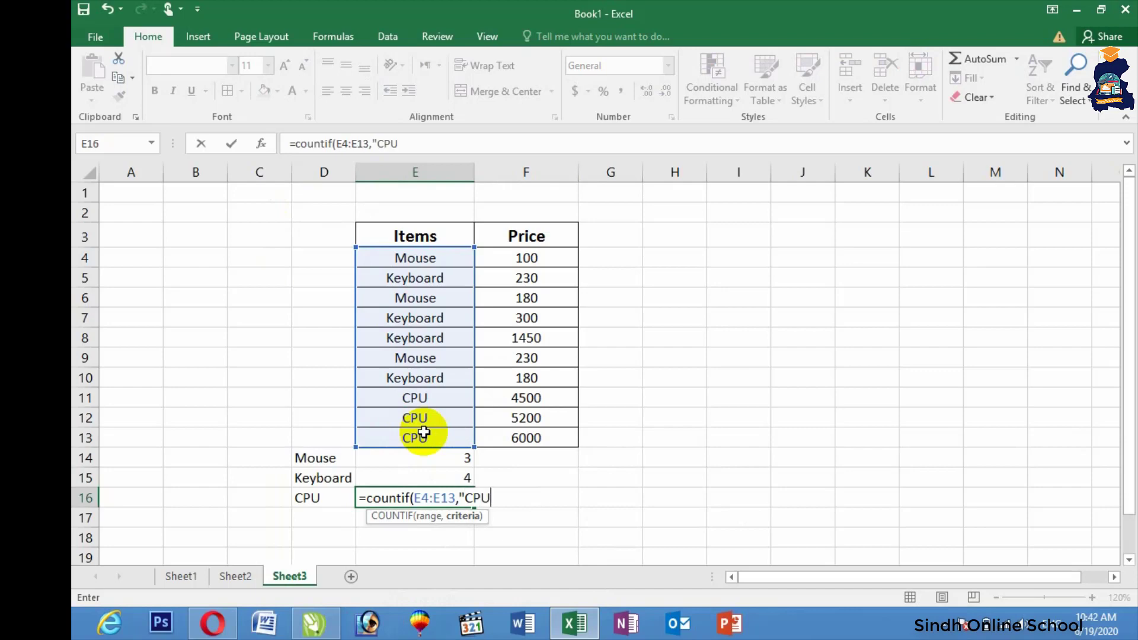
key("Return")
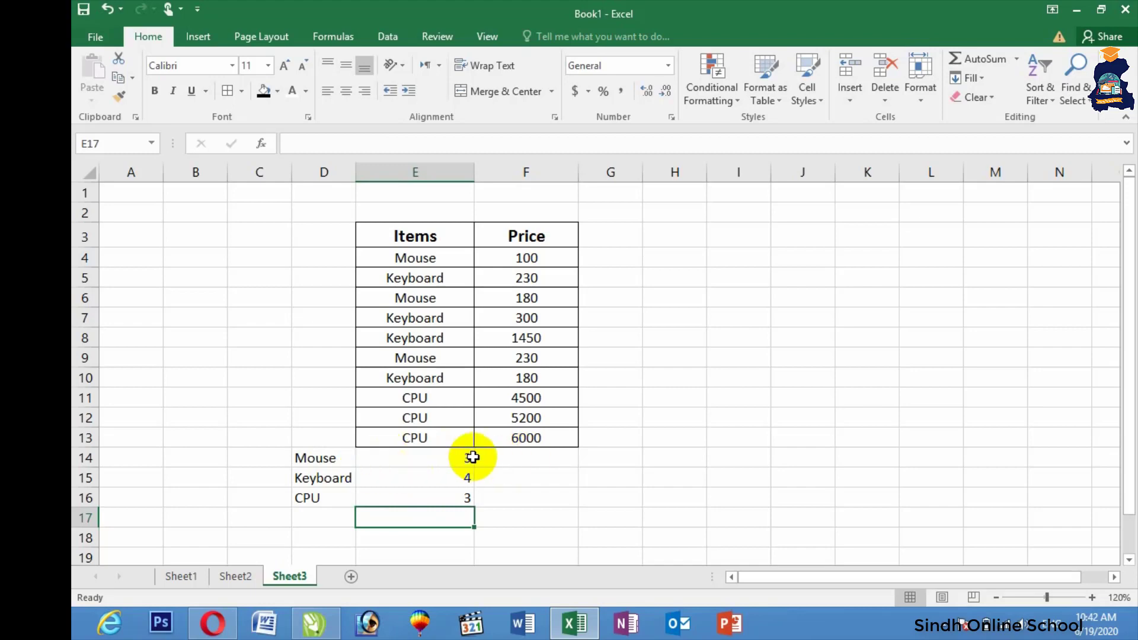
- Total the Mouse prices in cell F14 with a SUMIF formula using range E4:E13, criterion "Mouse" and sum range F4:F13
left_click(518, 457)
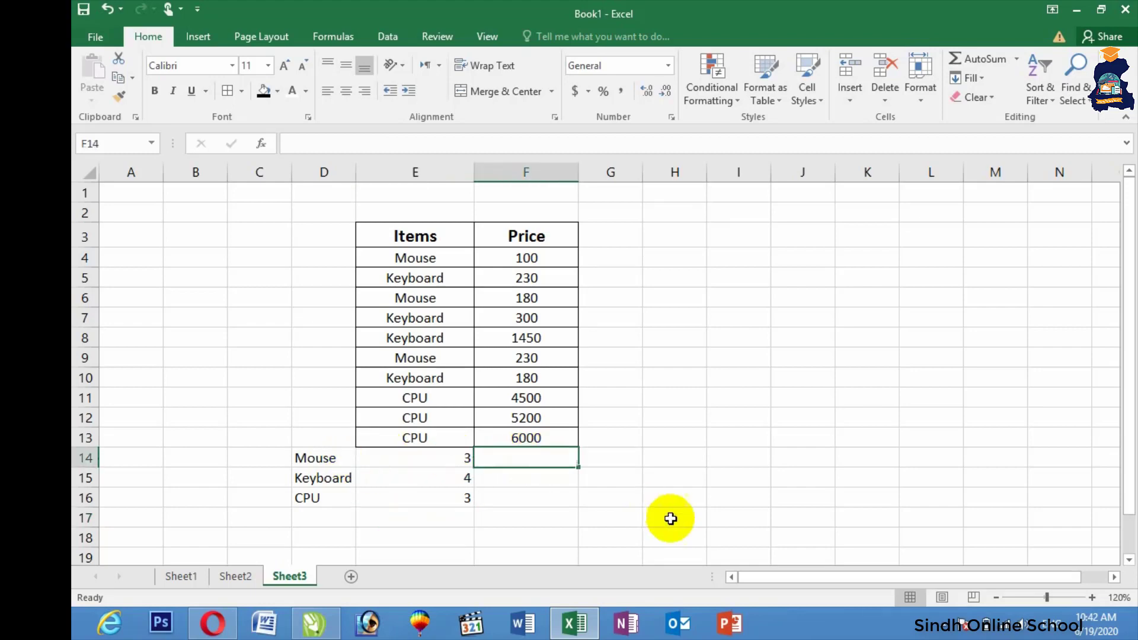
type("=")
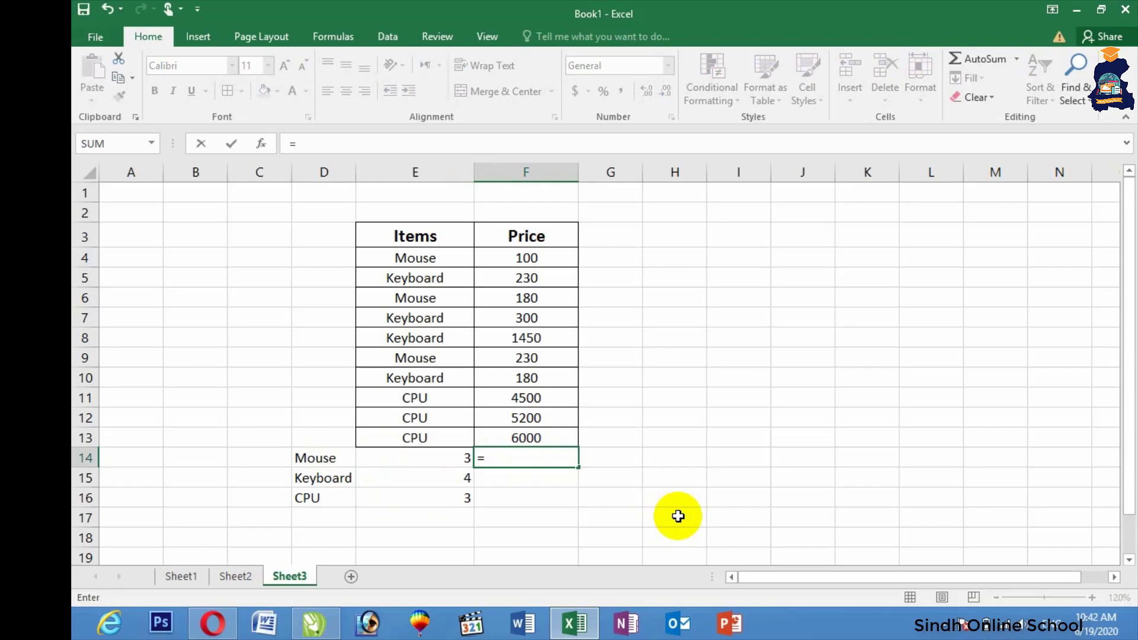
type("sumif")
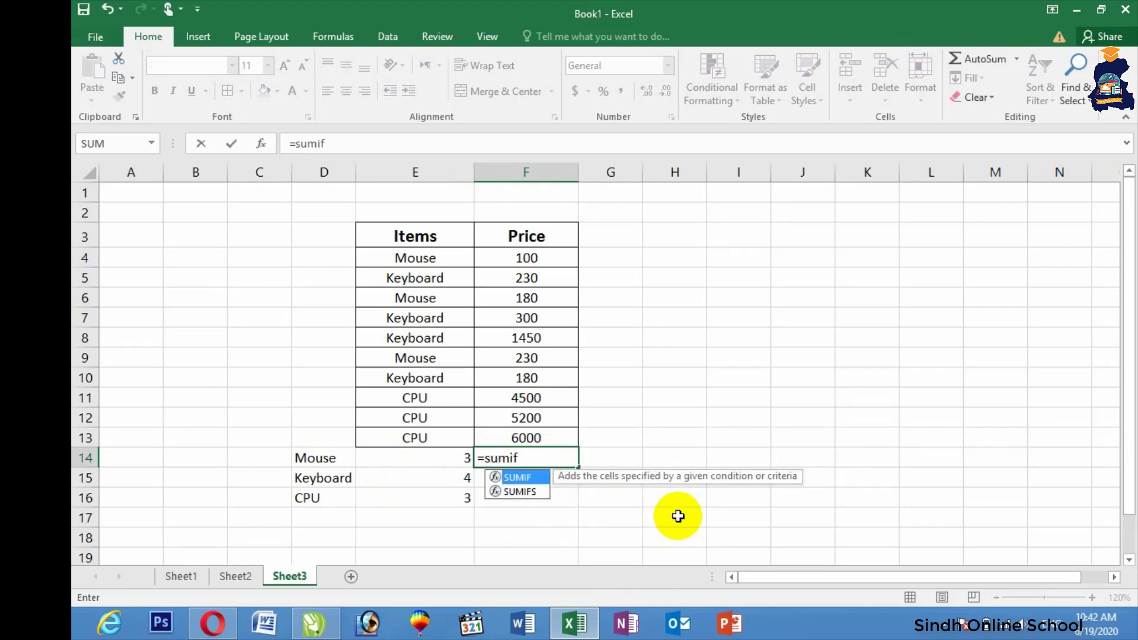
type("(")
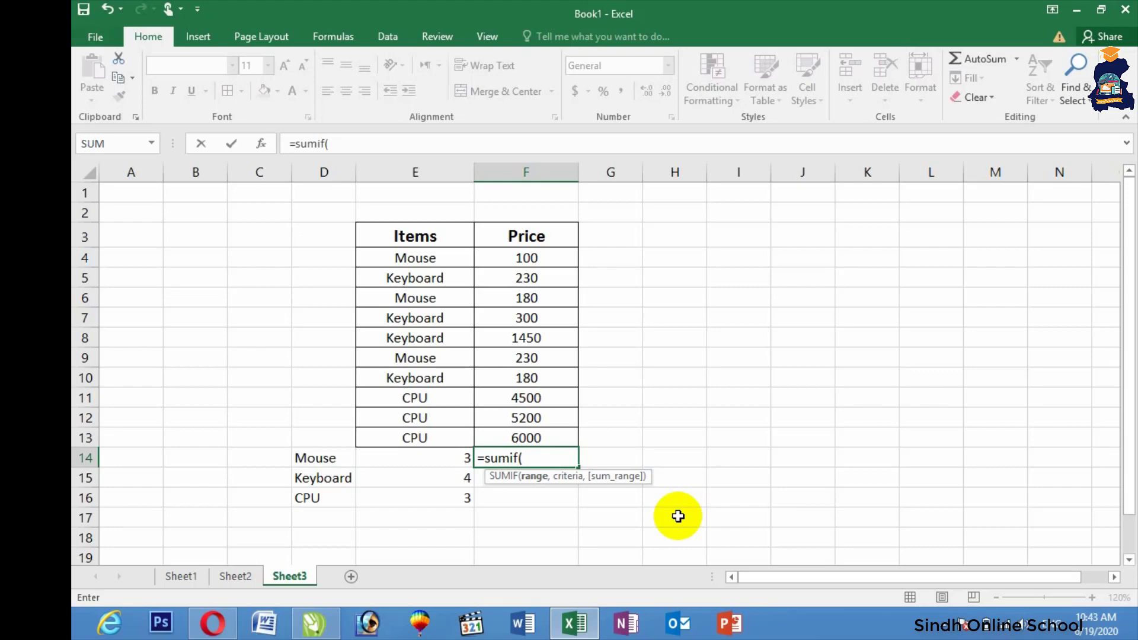
left_click(424, 260)
left_click_drag(425, 281, 419, 417)
type(",")
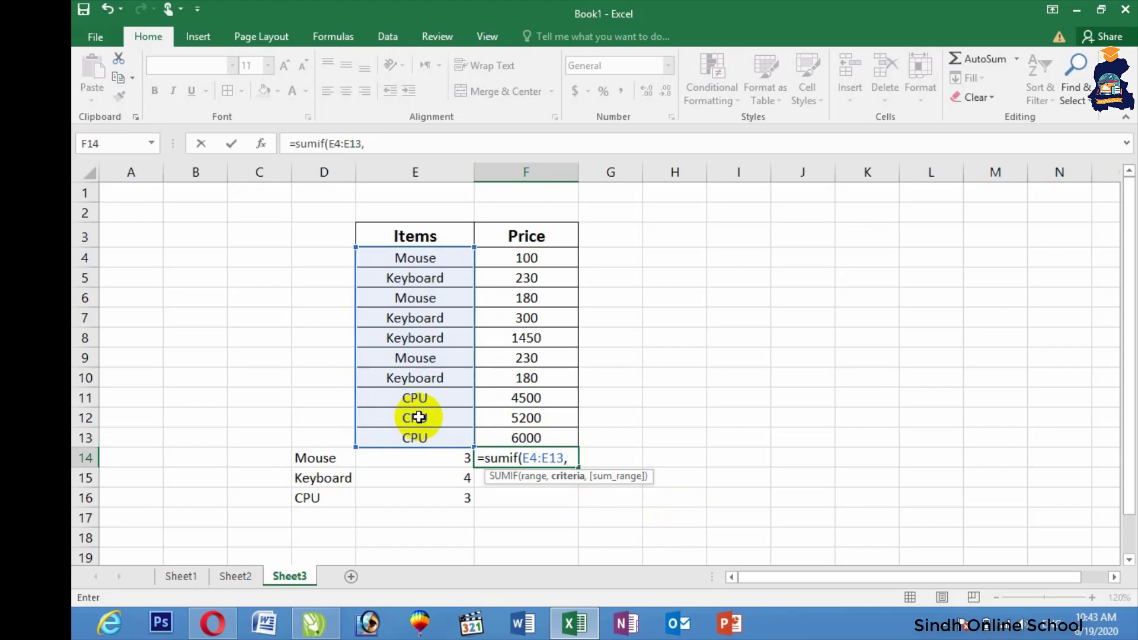
type("\"Mouse")
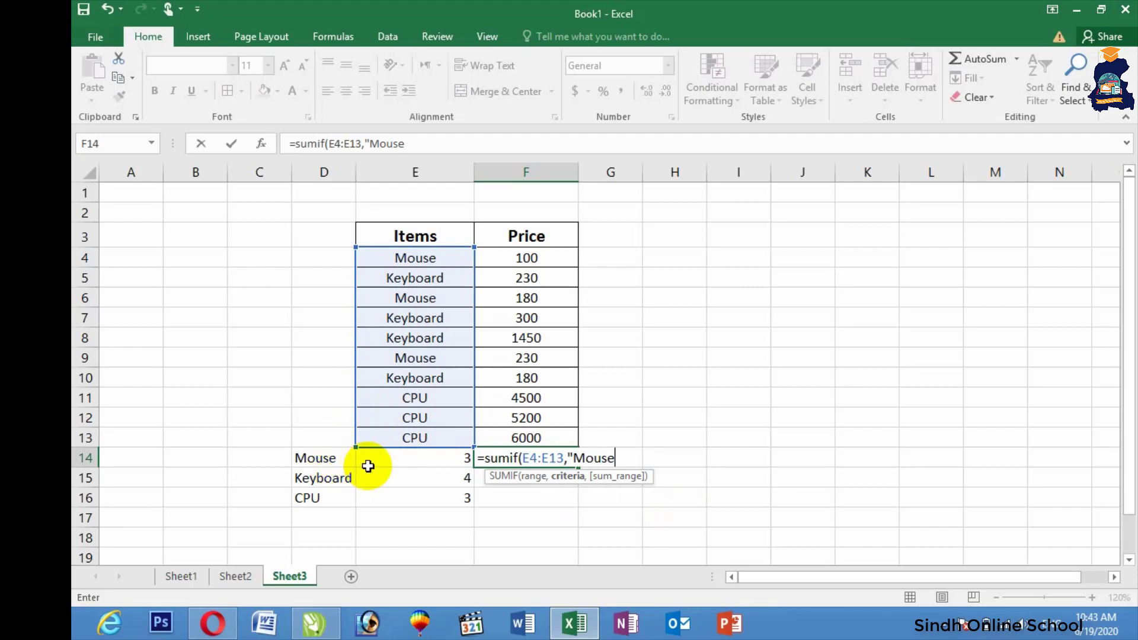
type("\",")
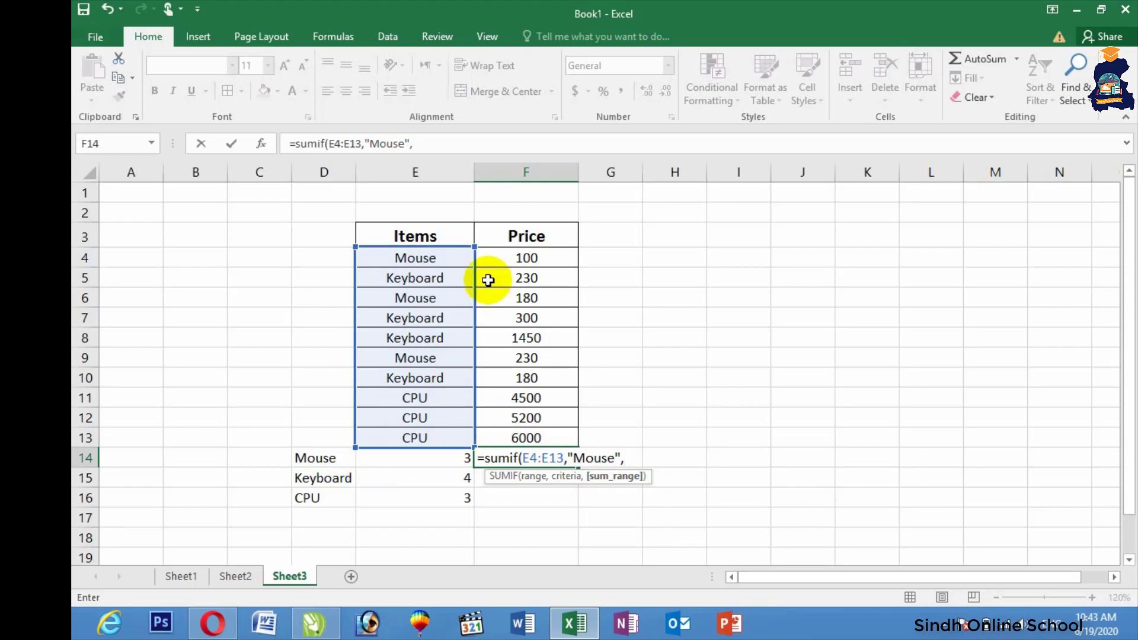
left_click_drag(500, 254, 517, 427)
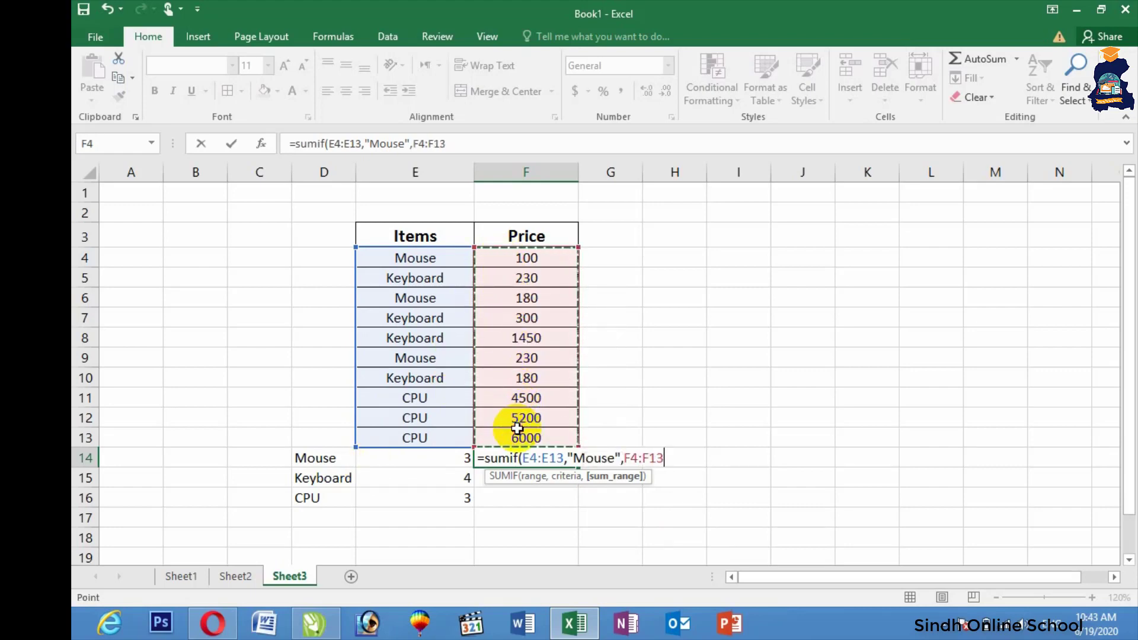
key("Return")
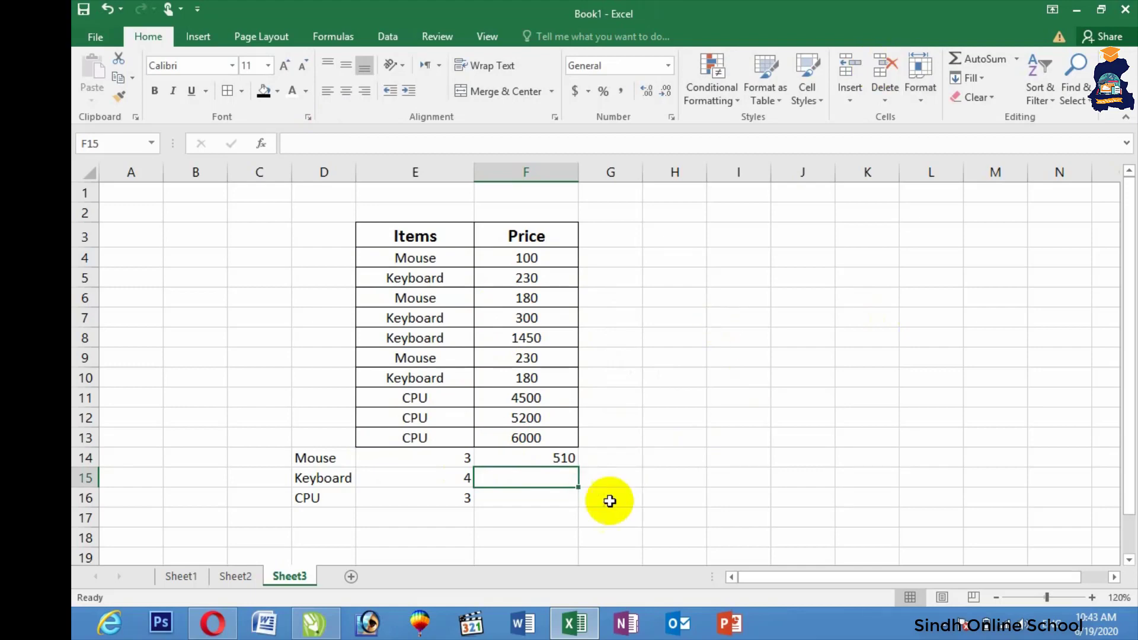
- Total the Keyboard prices in cell F15 with a SUMIF formula using range E4:E13, criterion "keyboard" and sum range F4:F13
type("=")
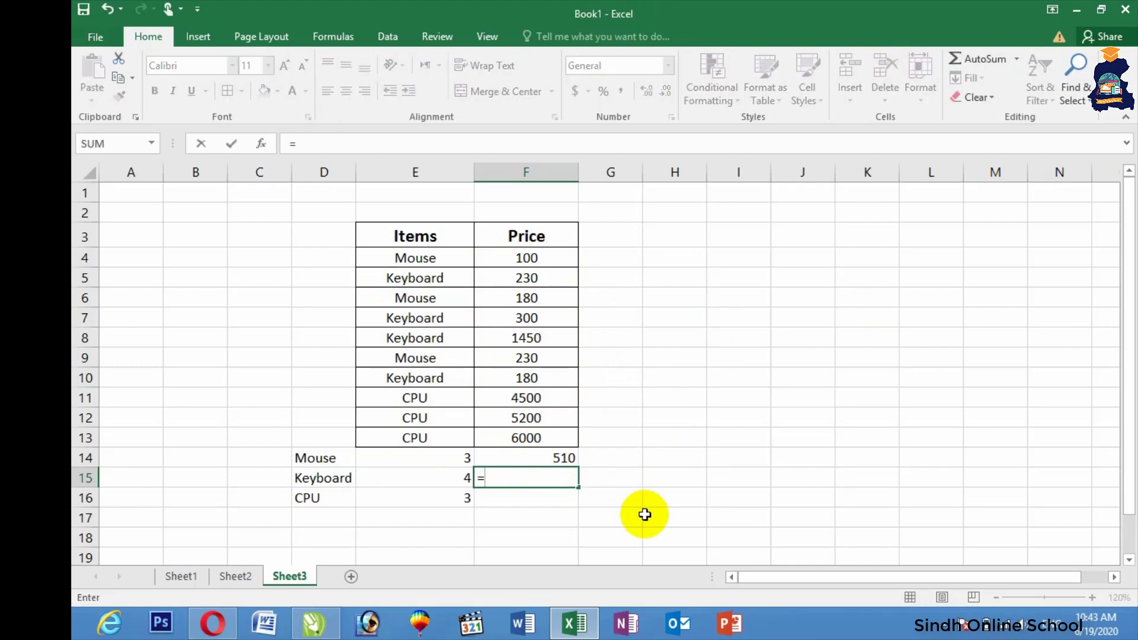
type("sumif")
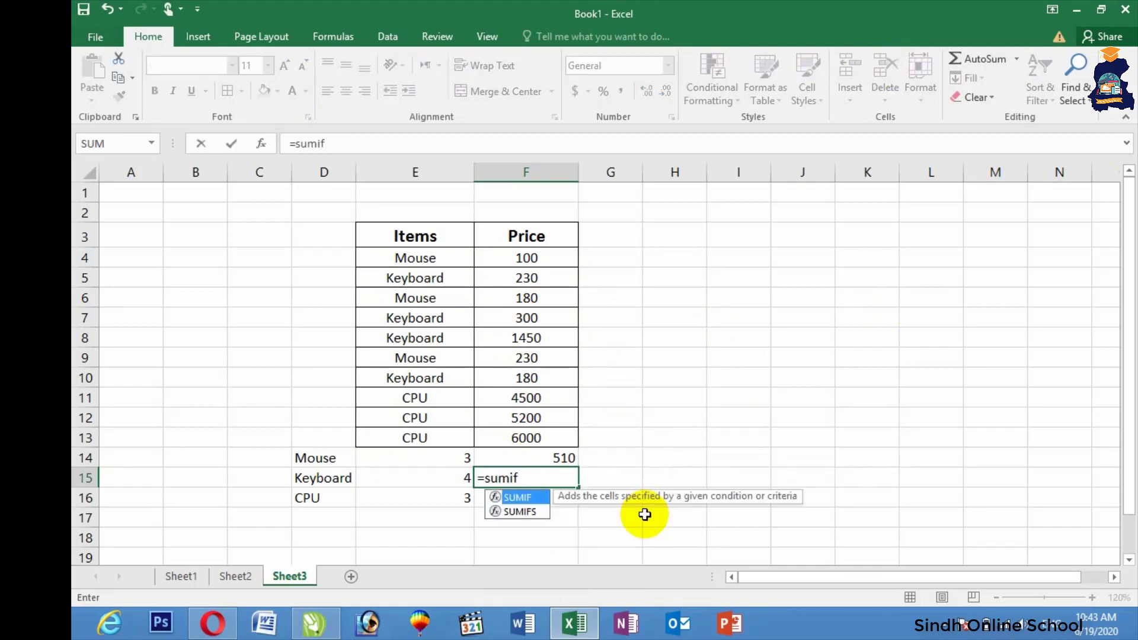
type("(")
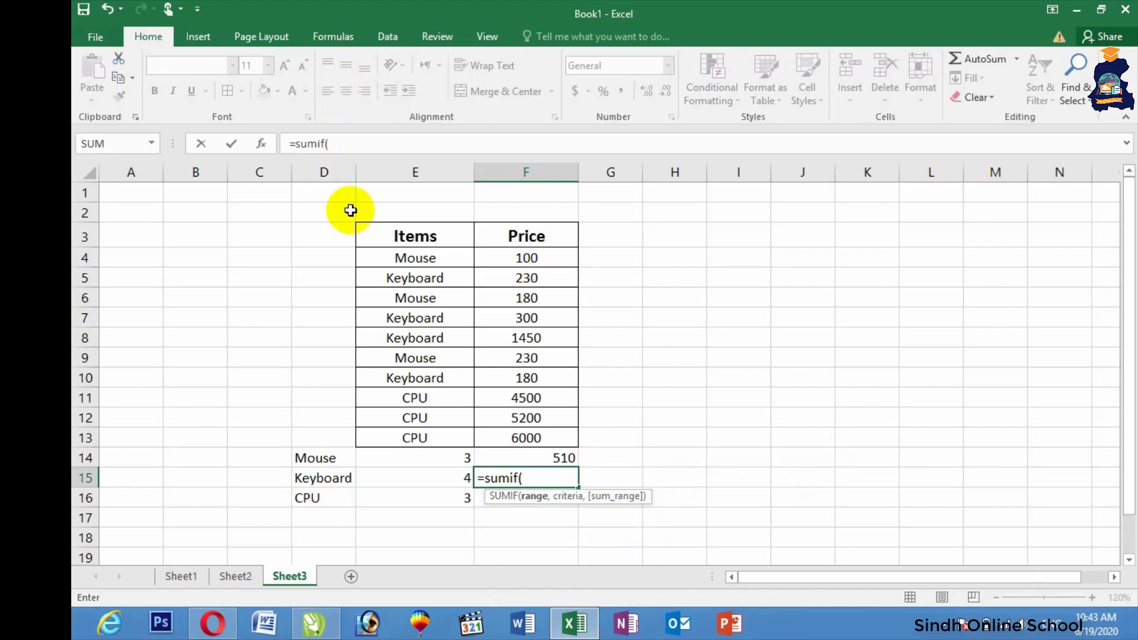
left_click_drag(394, 255, 408, 435)
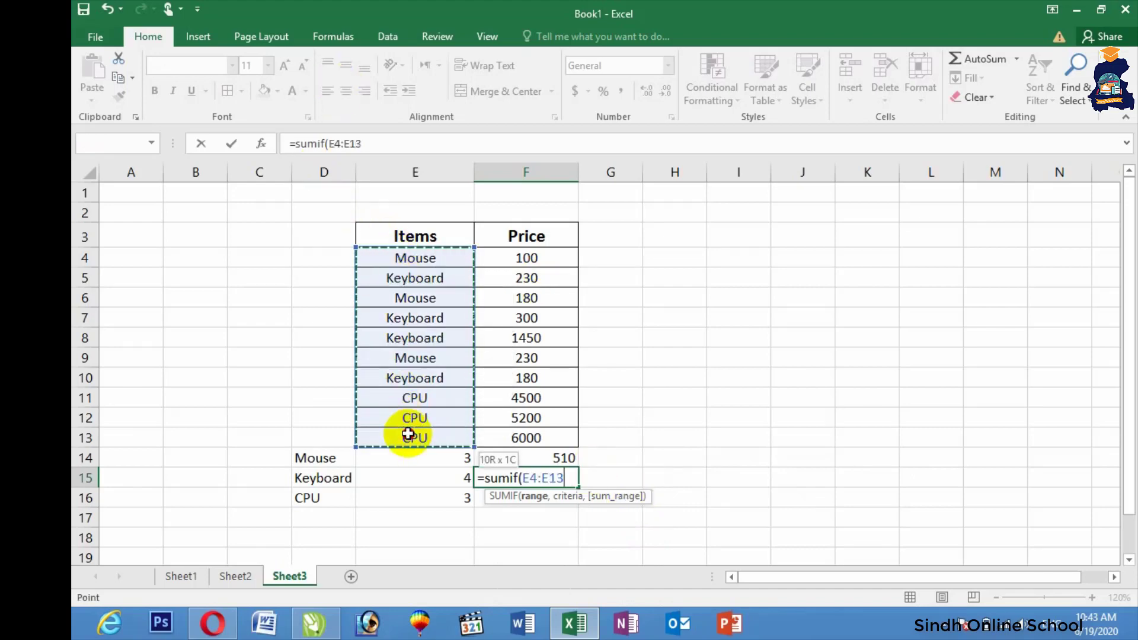
type(",\"")
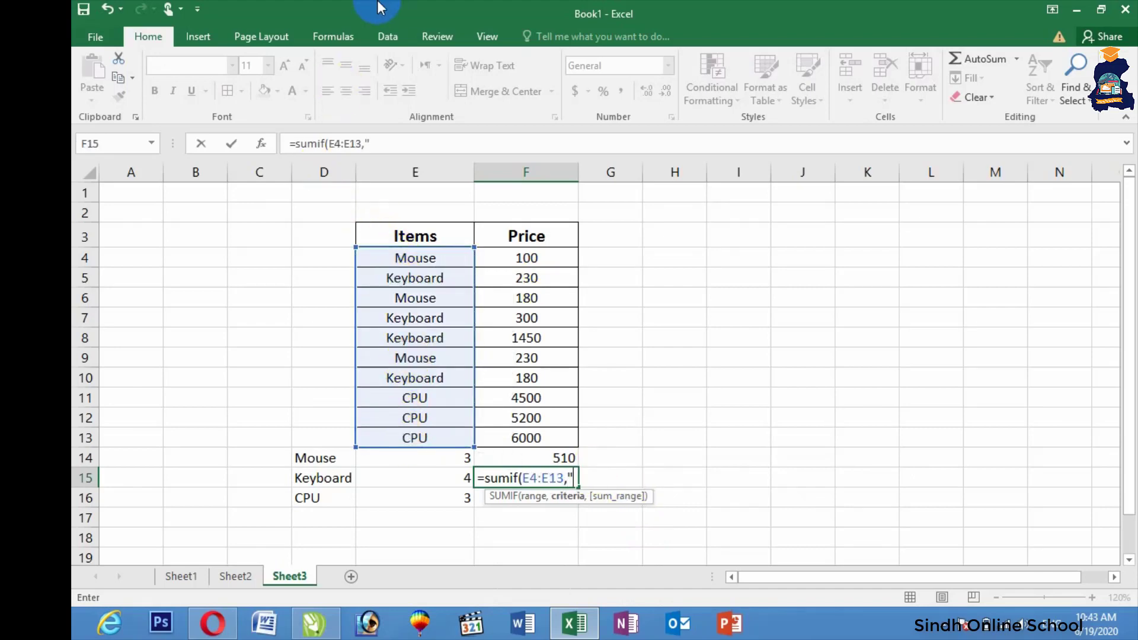
type("keyboard")
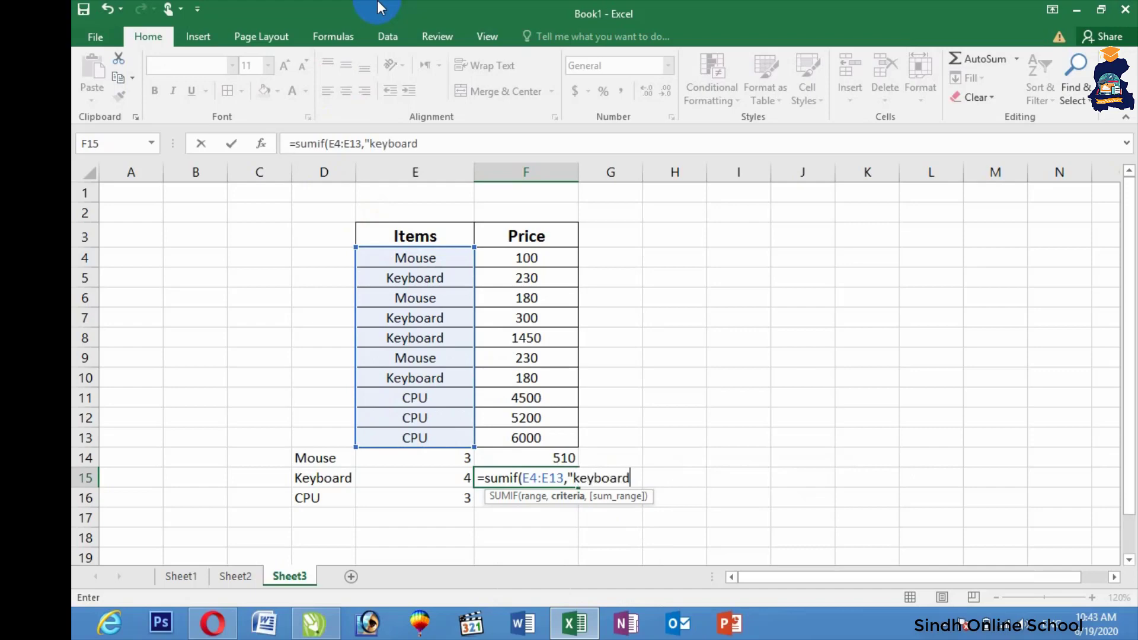
type("\",")
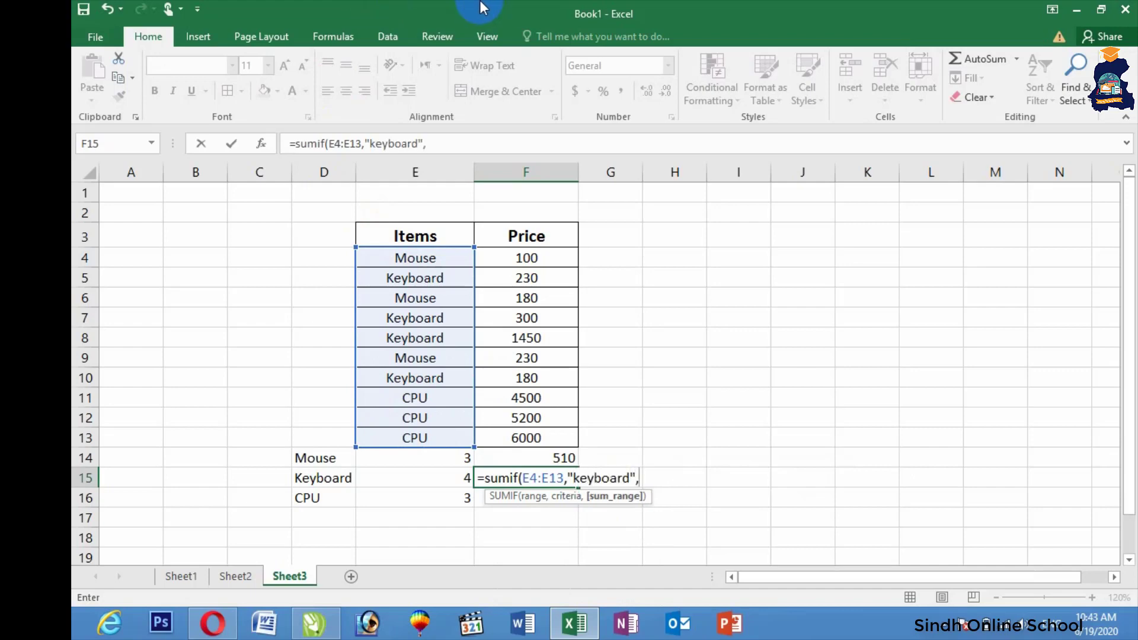
left_click_drag(526, 258, 523, 437)
key("Return")
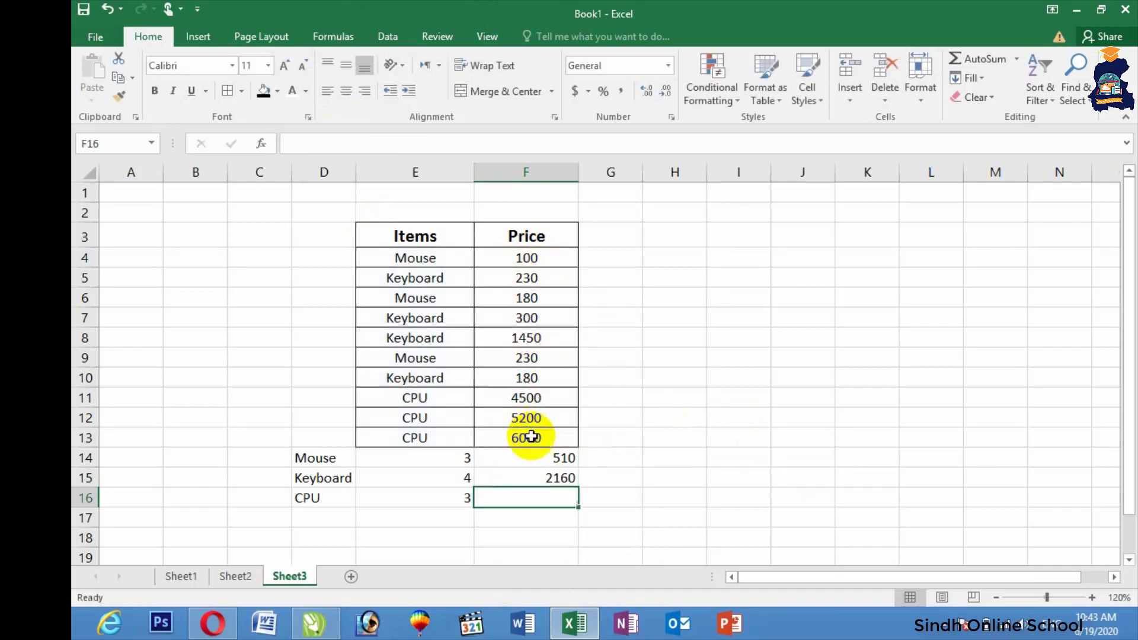
- Total the CPU prices in cell F16 with a SUMIF formula using range E4:E13, criterion "CPU" and sum range F4:F13
type("=")
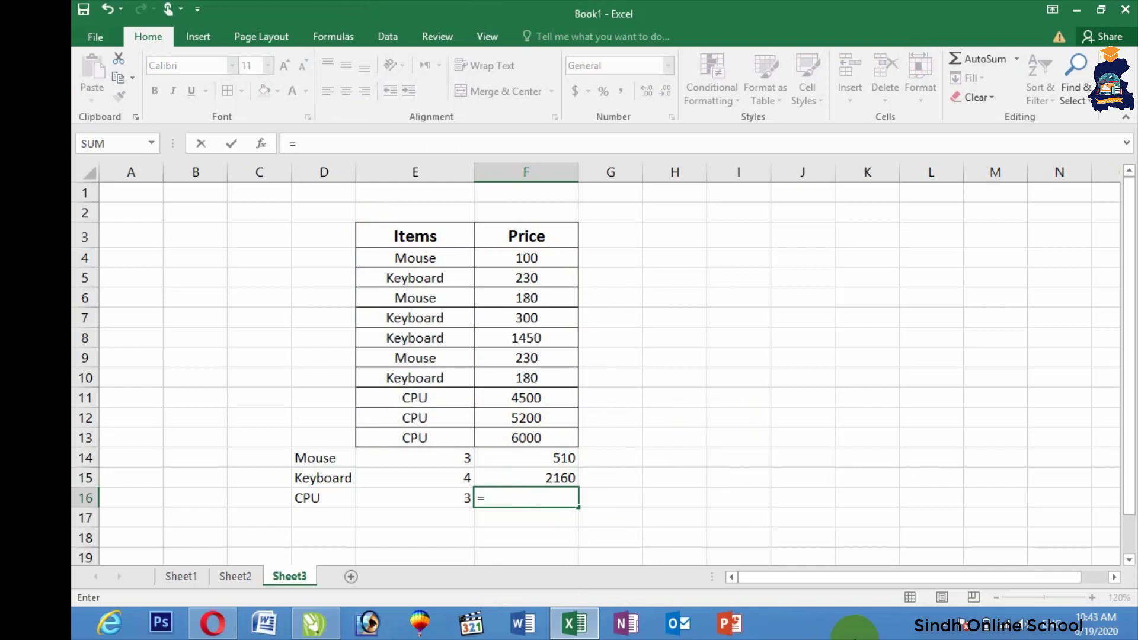
type("sumi")
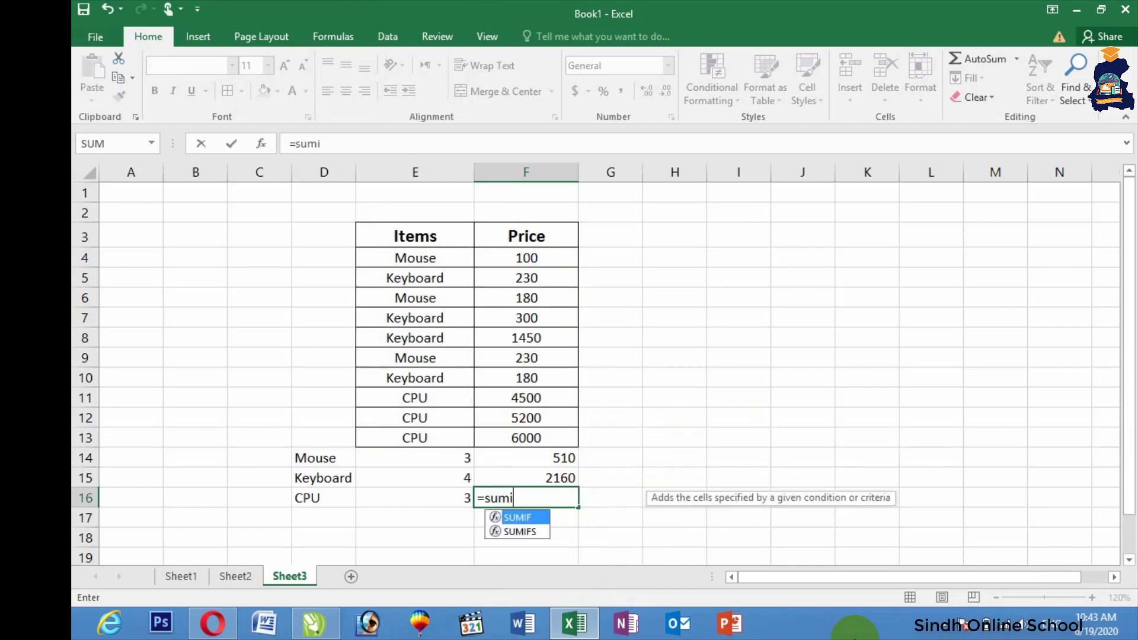
type("f(")
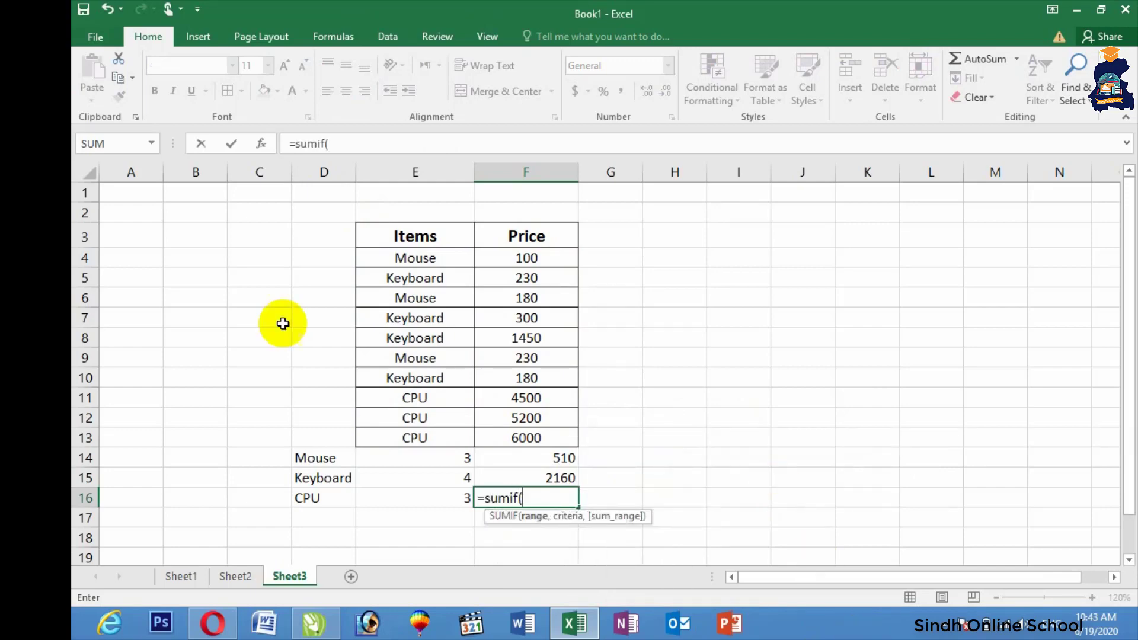
left_click_drag(378, 258, 388, 437)
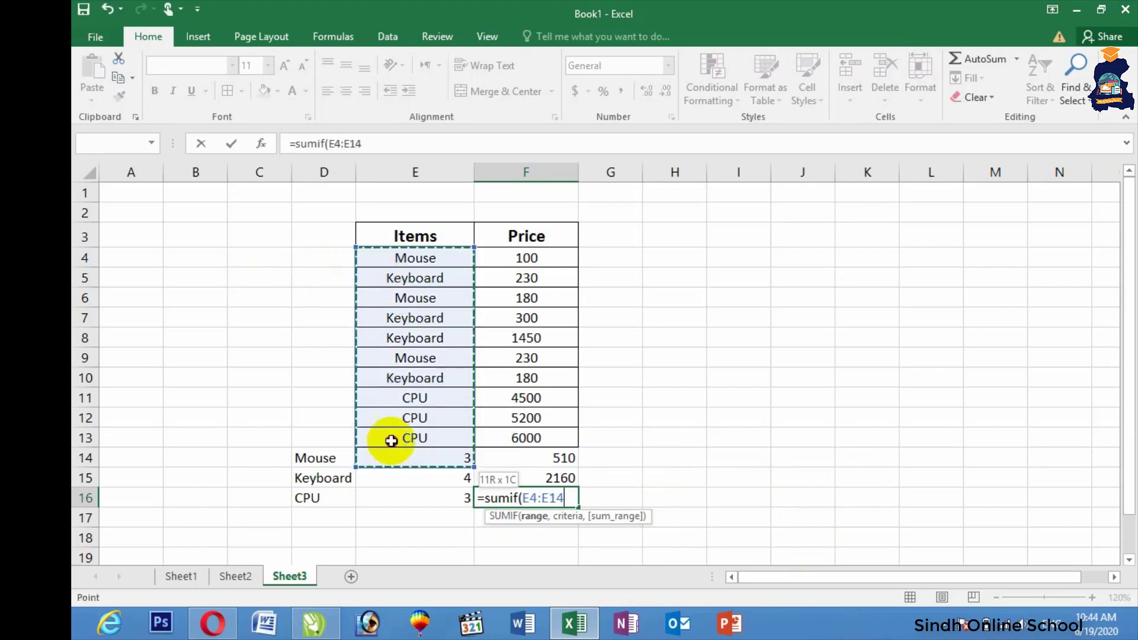
type(",\"")
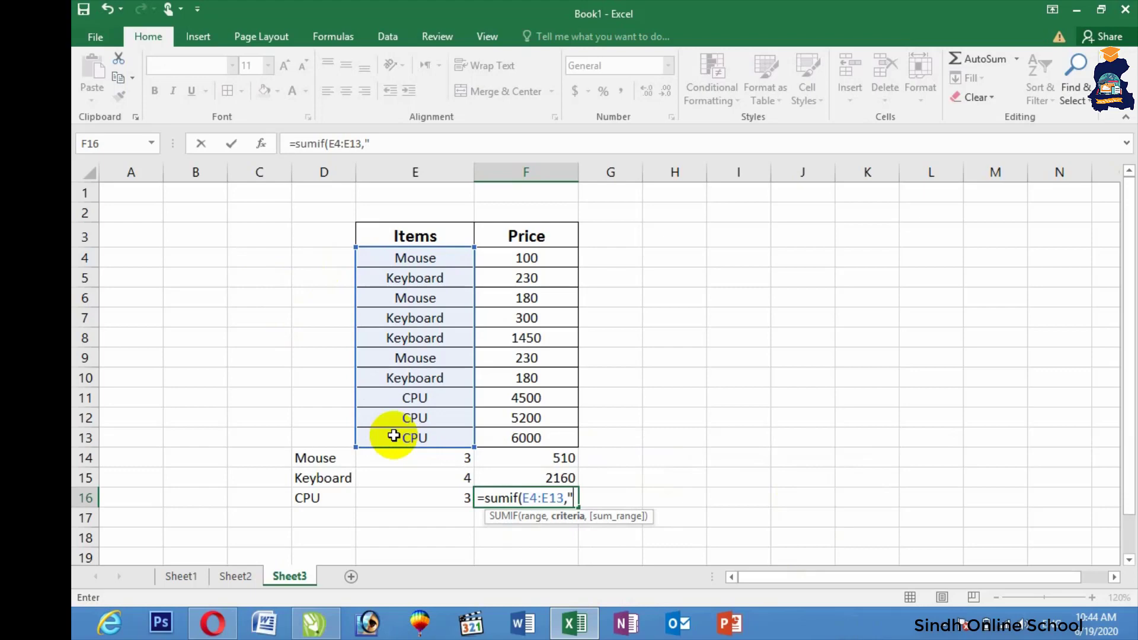
type("CPU\",\"")
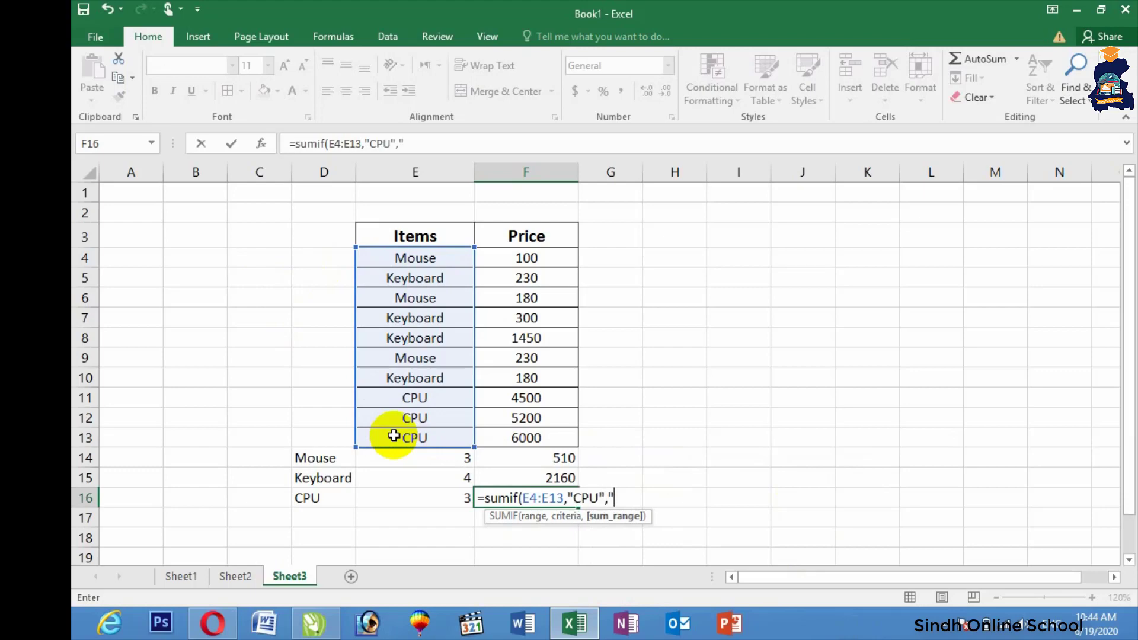
key("BackSpace")
left_click_drag(527, 258, 529, 432)
key("Return")
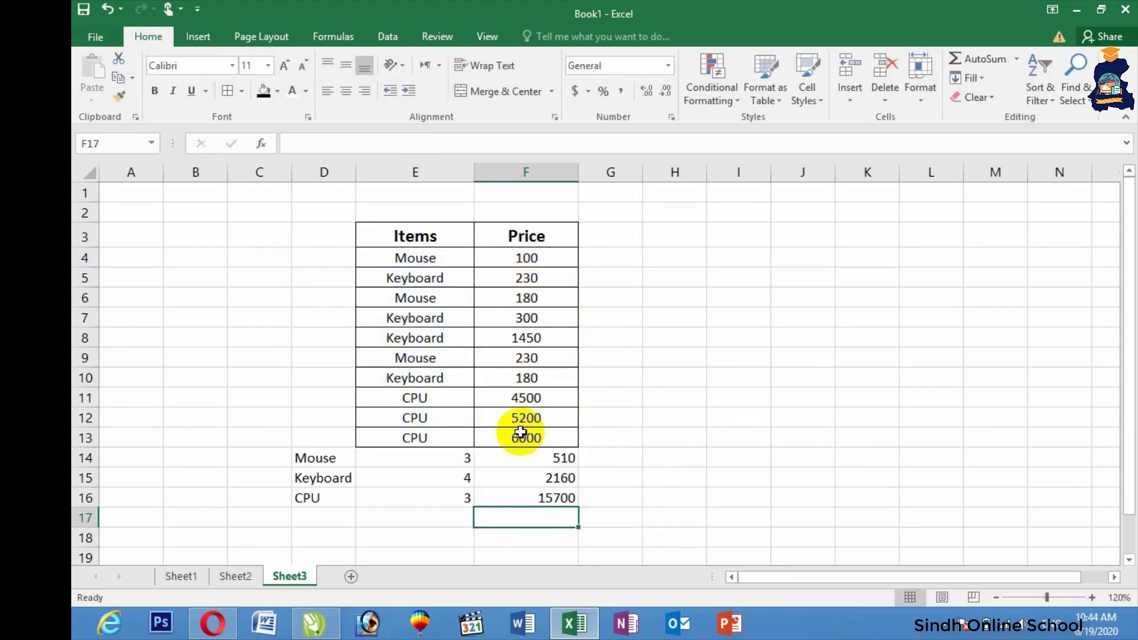
- Enter the numbers 64, 16 and 12 in cells H4 to H6
left_click(687, 254)
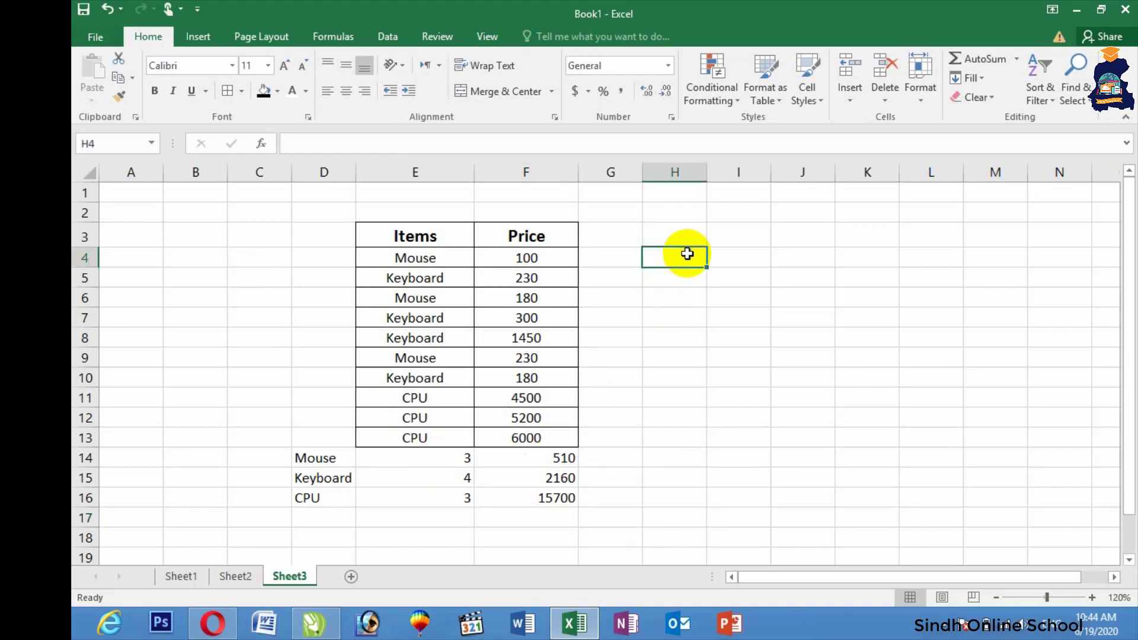
type("64")
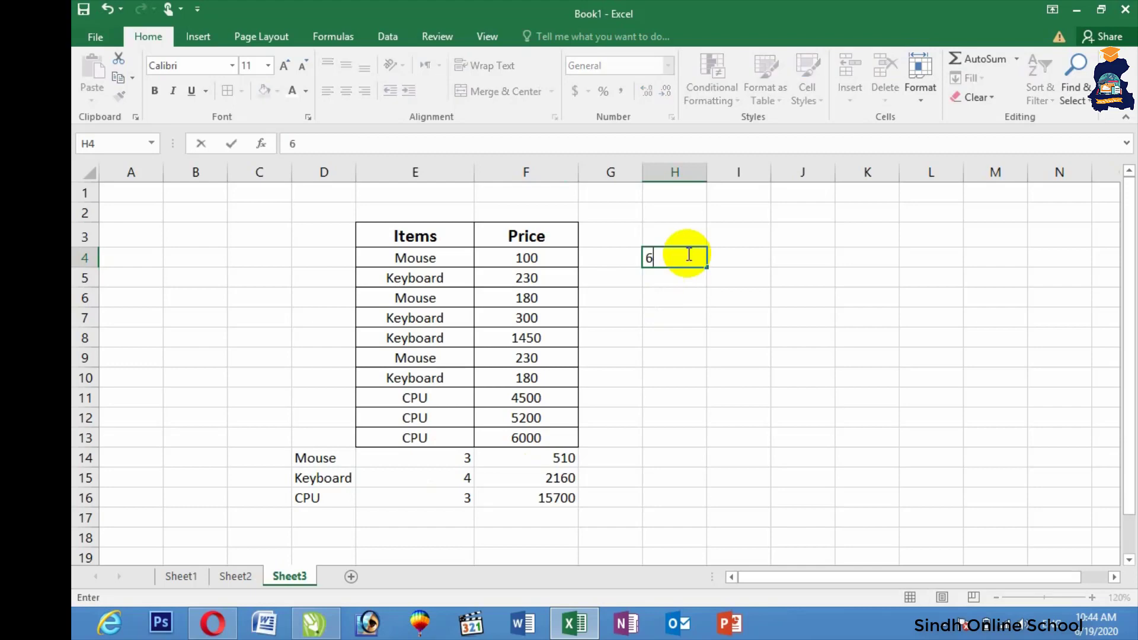
key("Return")
type("16")
key("Return")
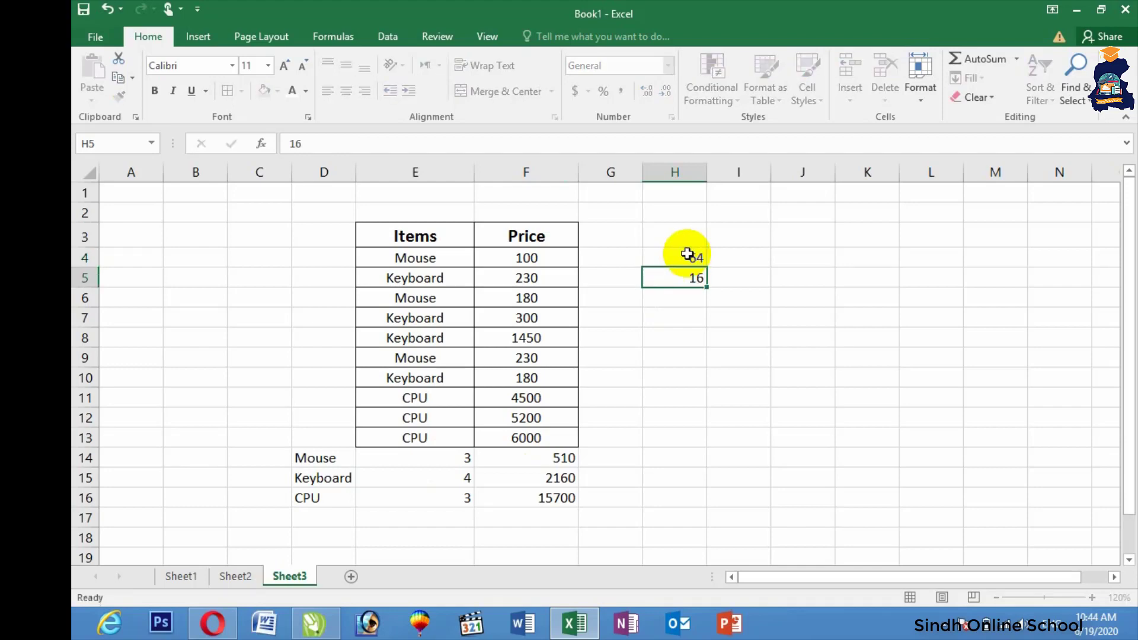
type("12")
key("Right")
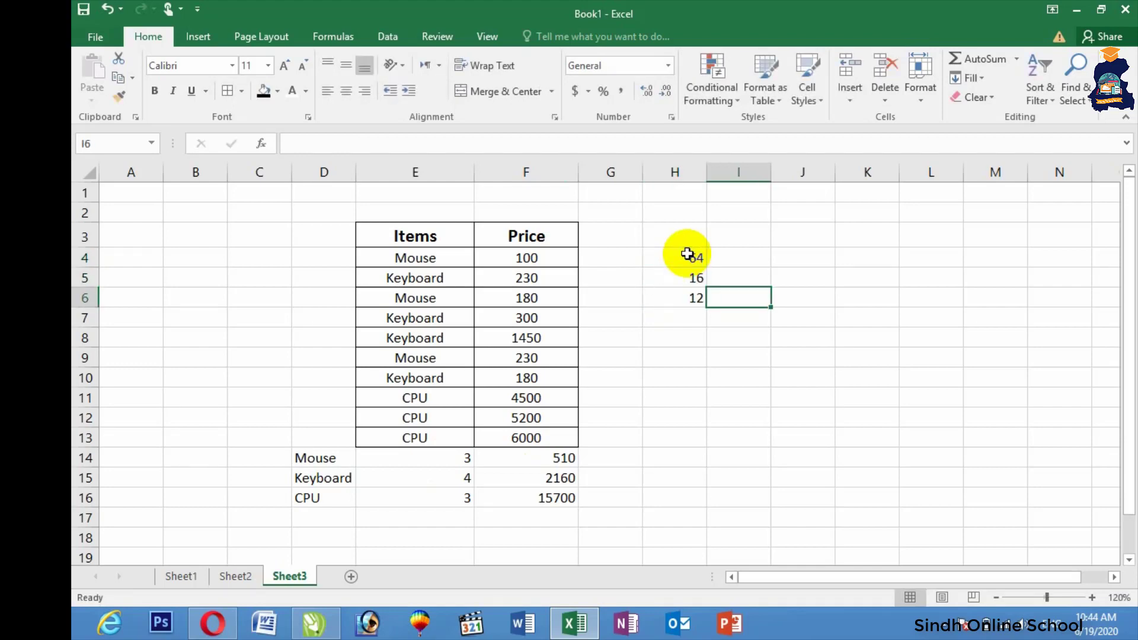
- Calculate the square root of cell H4 in cell I4 with a SQRT formula
key("Up")
key("Up")
type("=s")
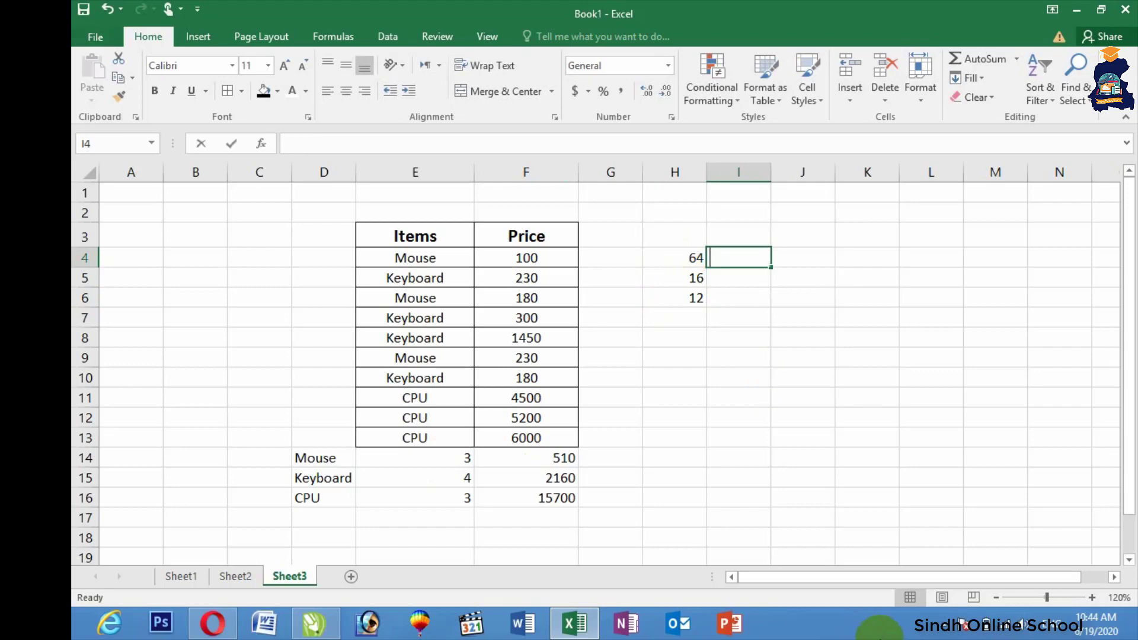
type("qrt")
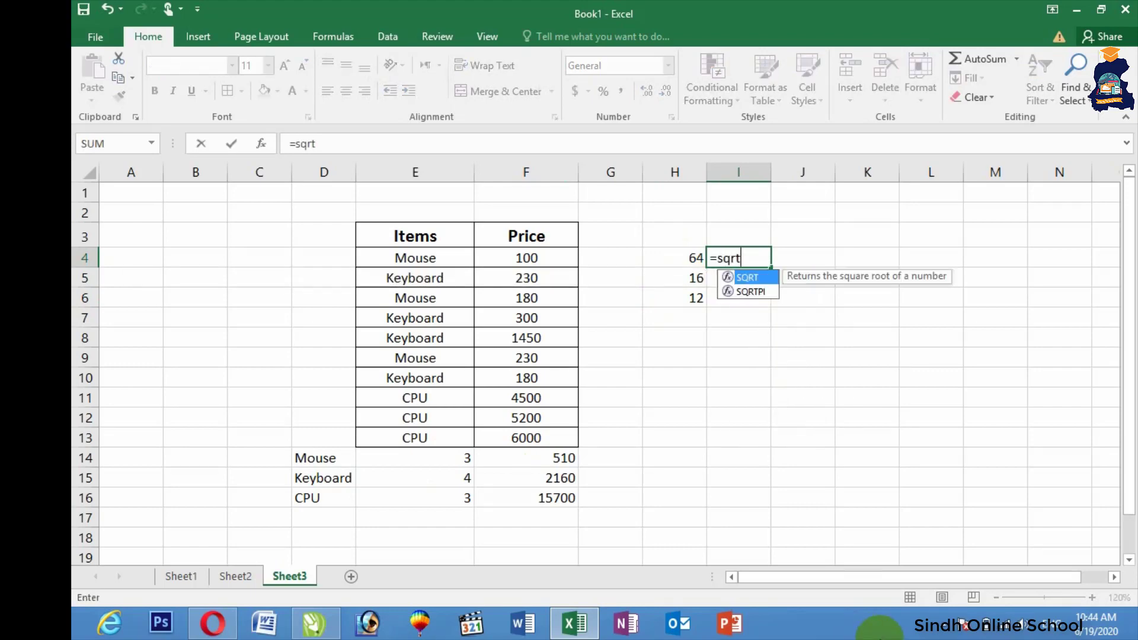
type("(")
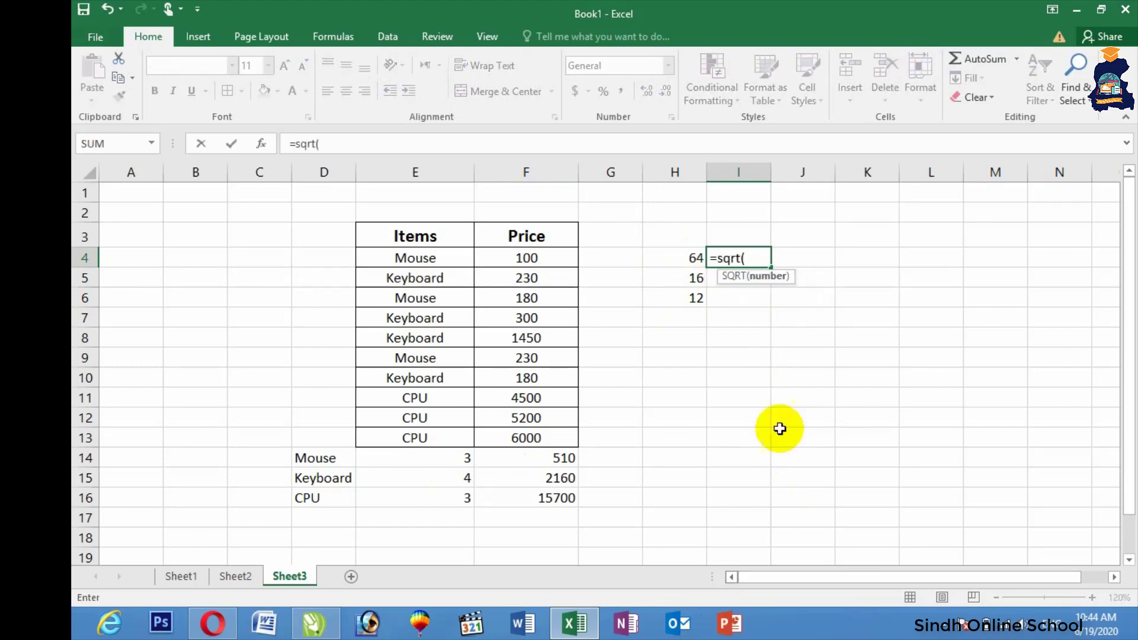
left_click(671, 262)
key("Return")
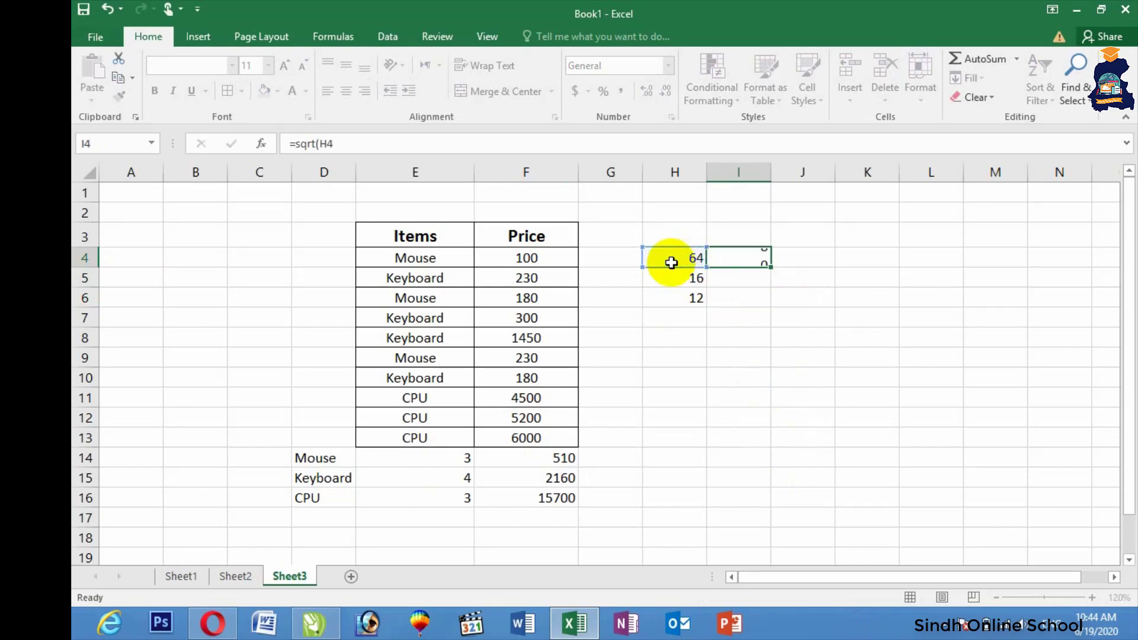
left_click(732, 300)
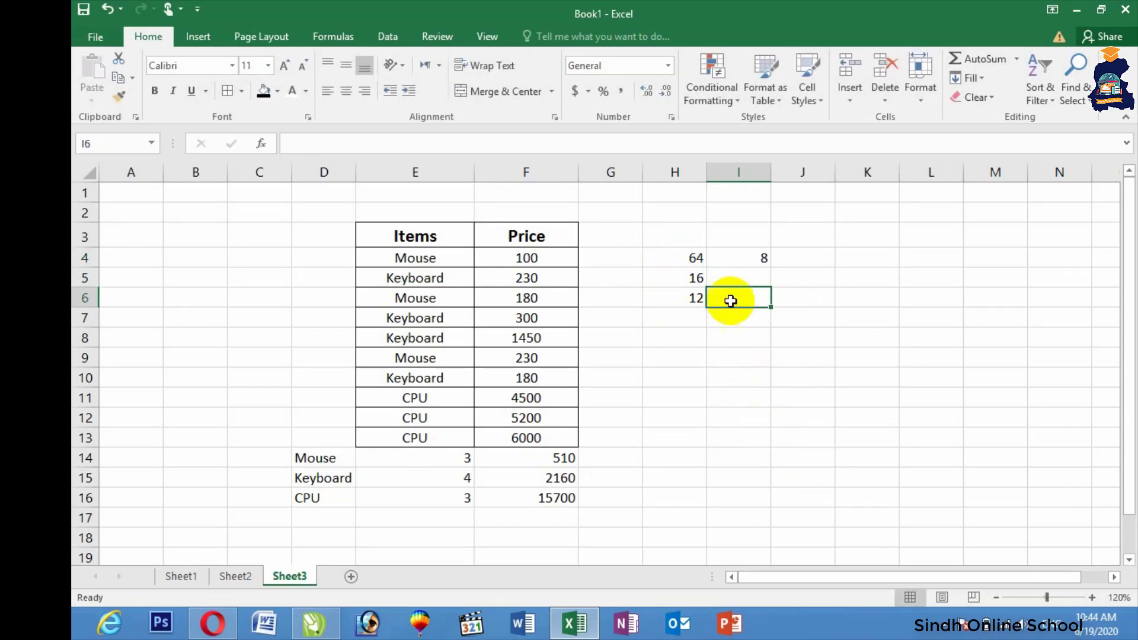
- Enter the factor pair 8 and 8 in cells K4 and L4
left_click(877, 263)
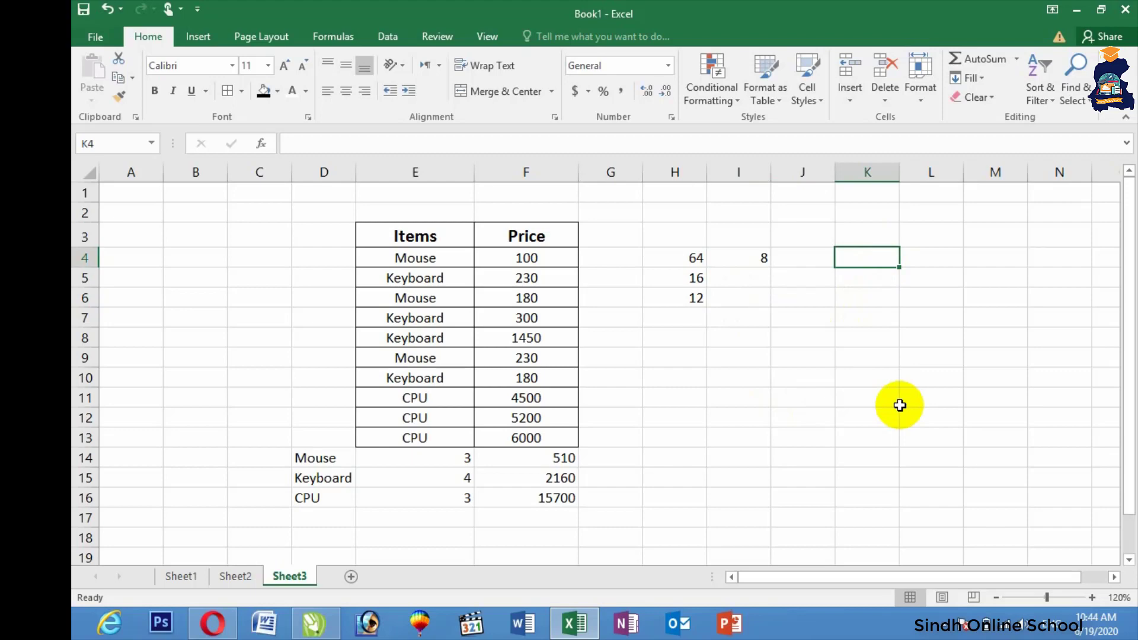
type("8")
key("Tab")
type("8")
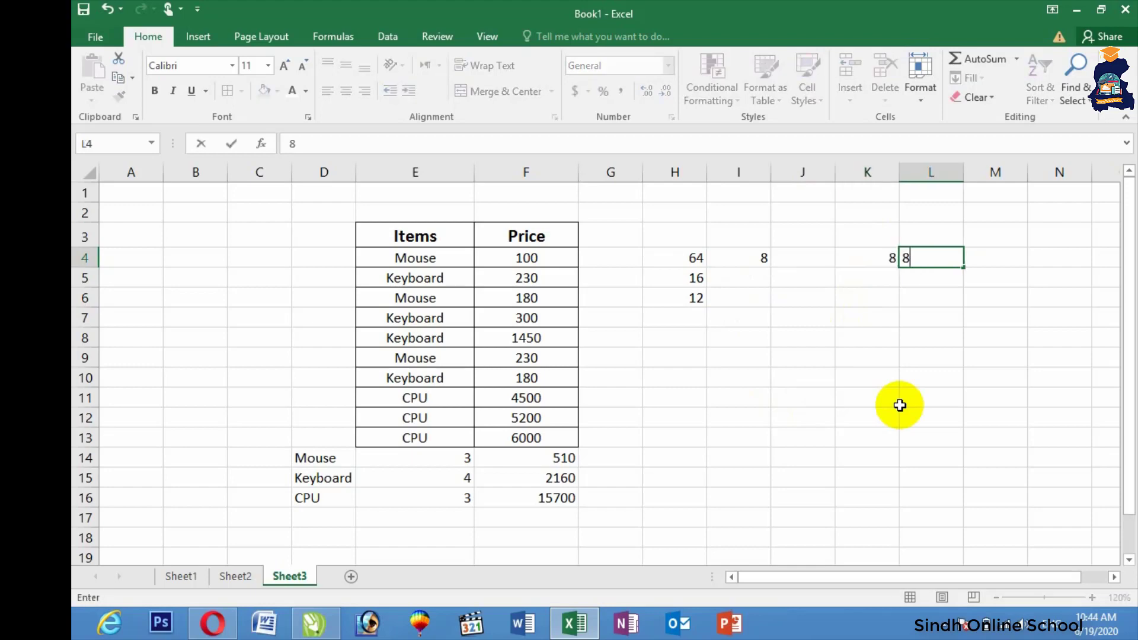
left_click(955, 411)
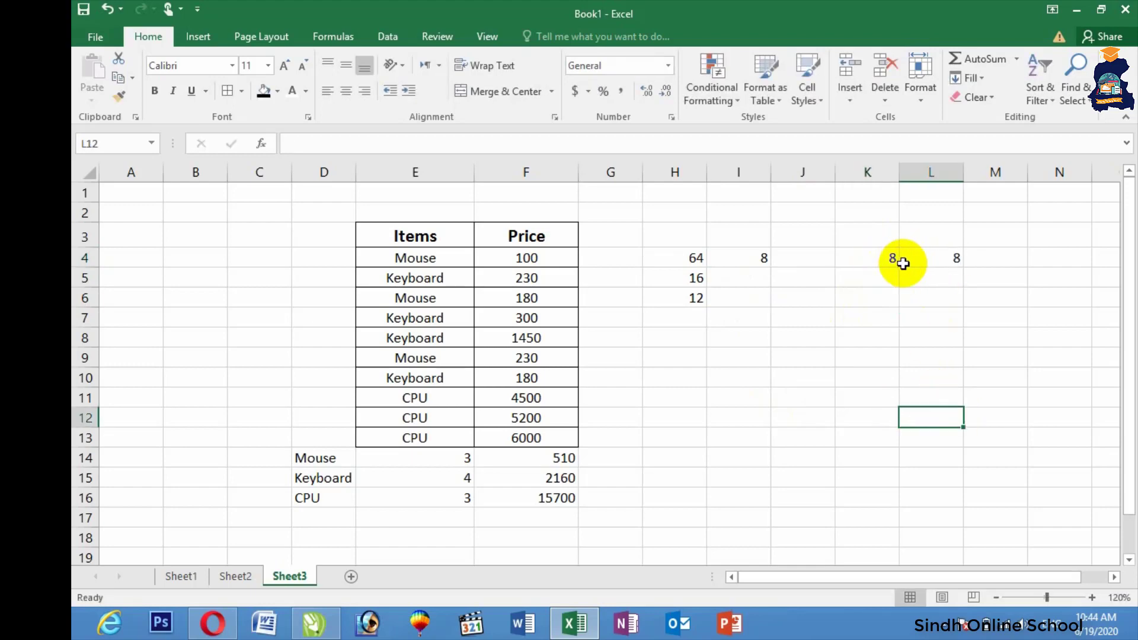
- Enter the factor pair 4 and 3 in cells K6 and L6
left_click(863, 300)
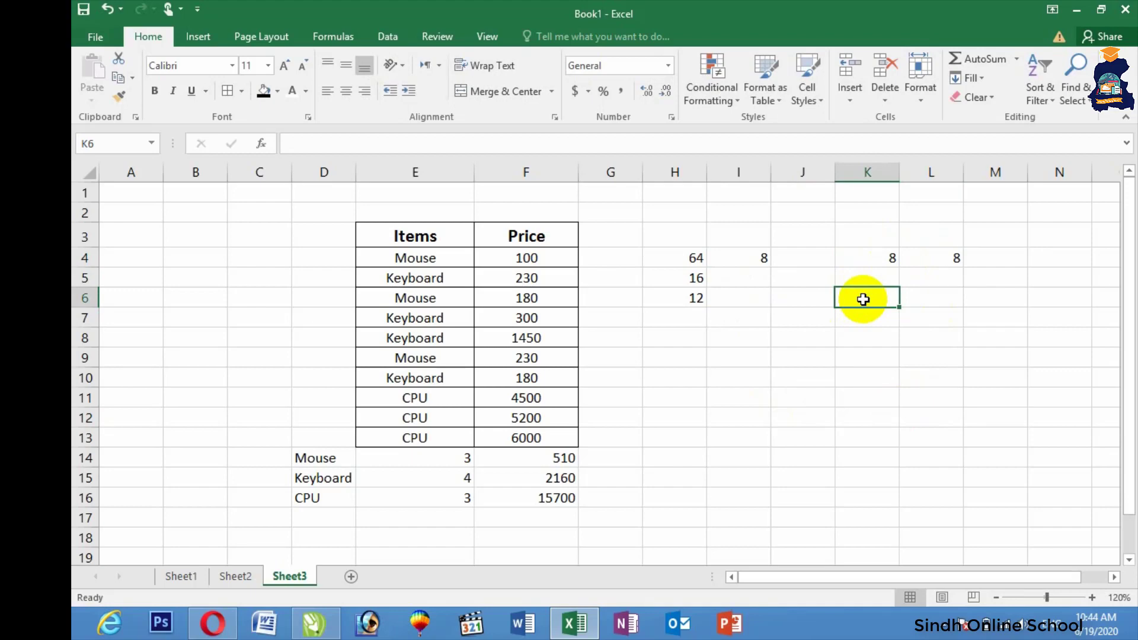
type("4")
key("Tab")
type("3")
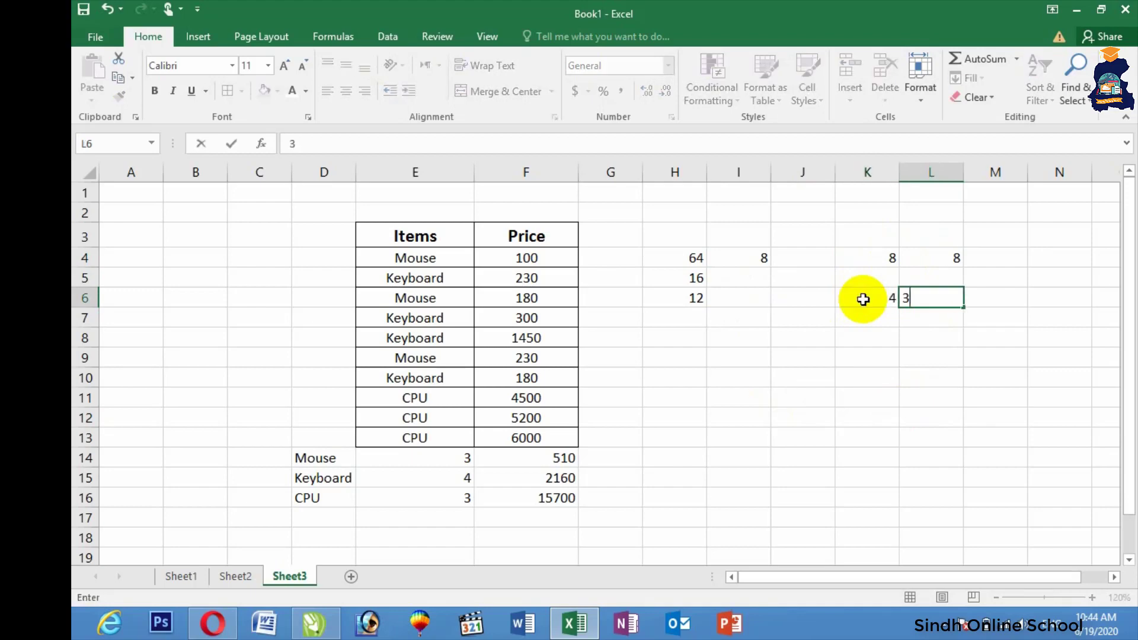
left_click(929, 408)
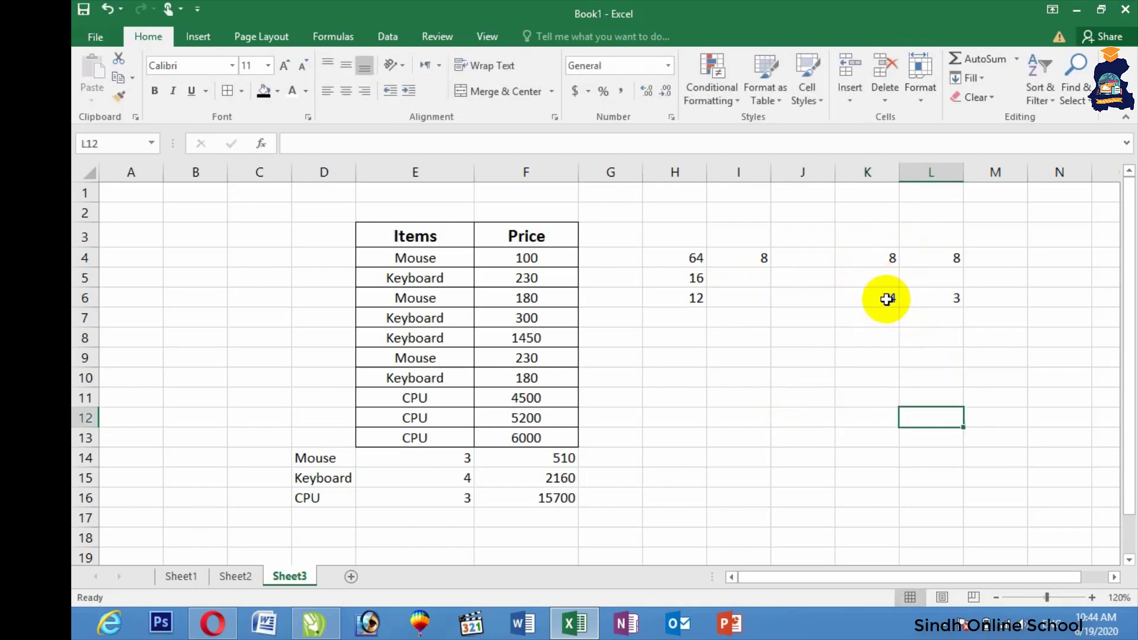
- Calculate the square root of cell H6 in cell I6 with a SQRT formula
left_click(753, 304)
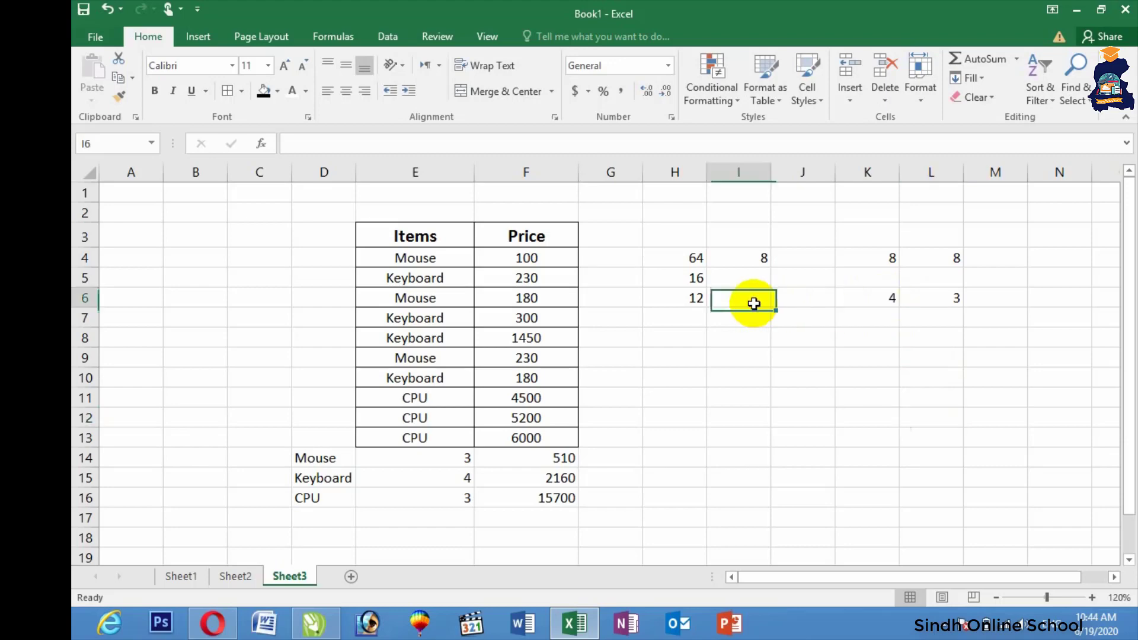
type("=")
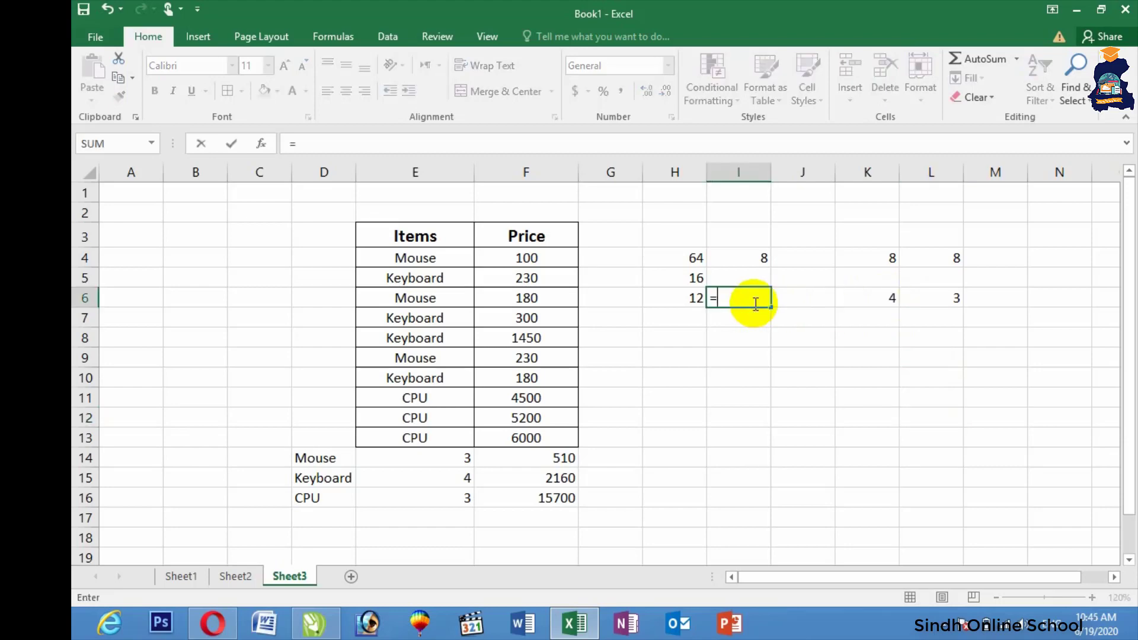
type("sqrt")
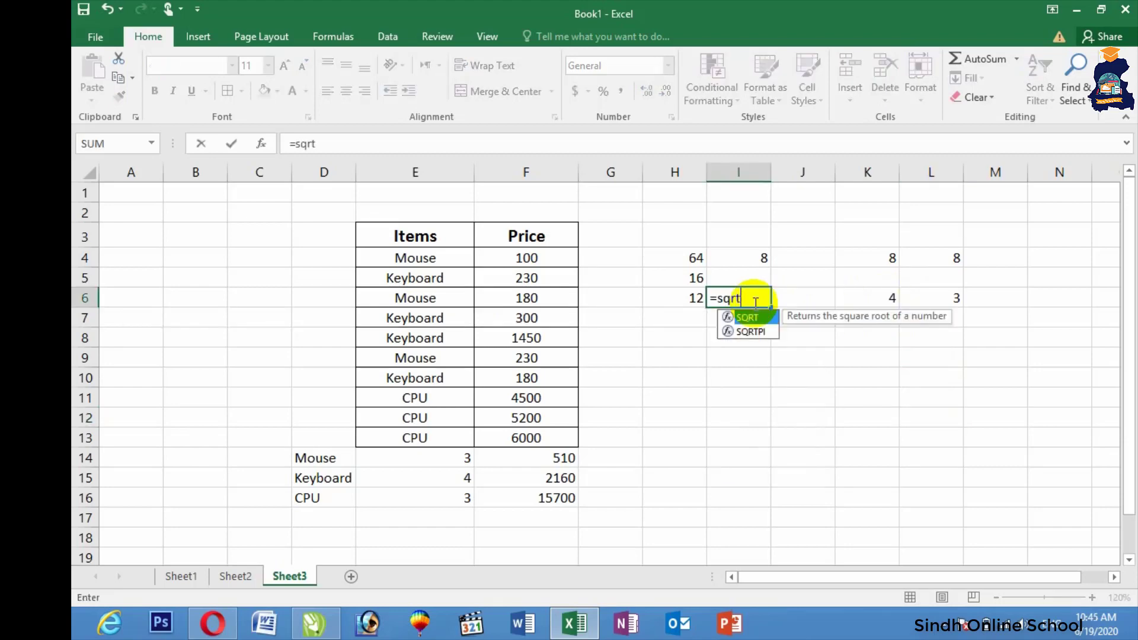
type("(")
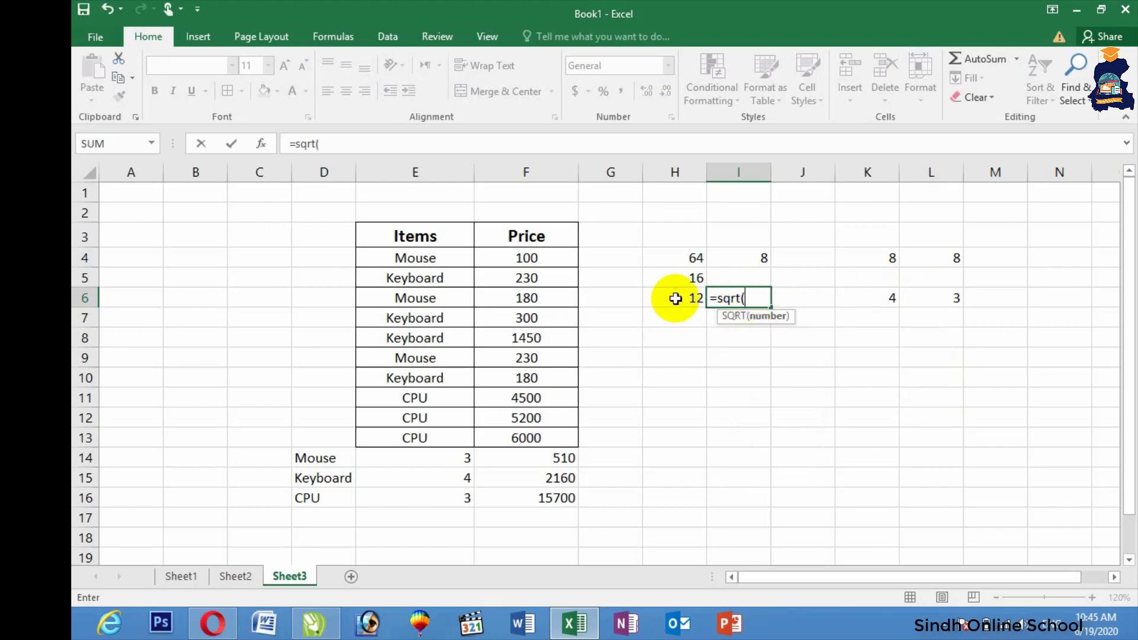
left_click(676, 298)
key("Return")
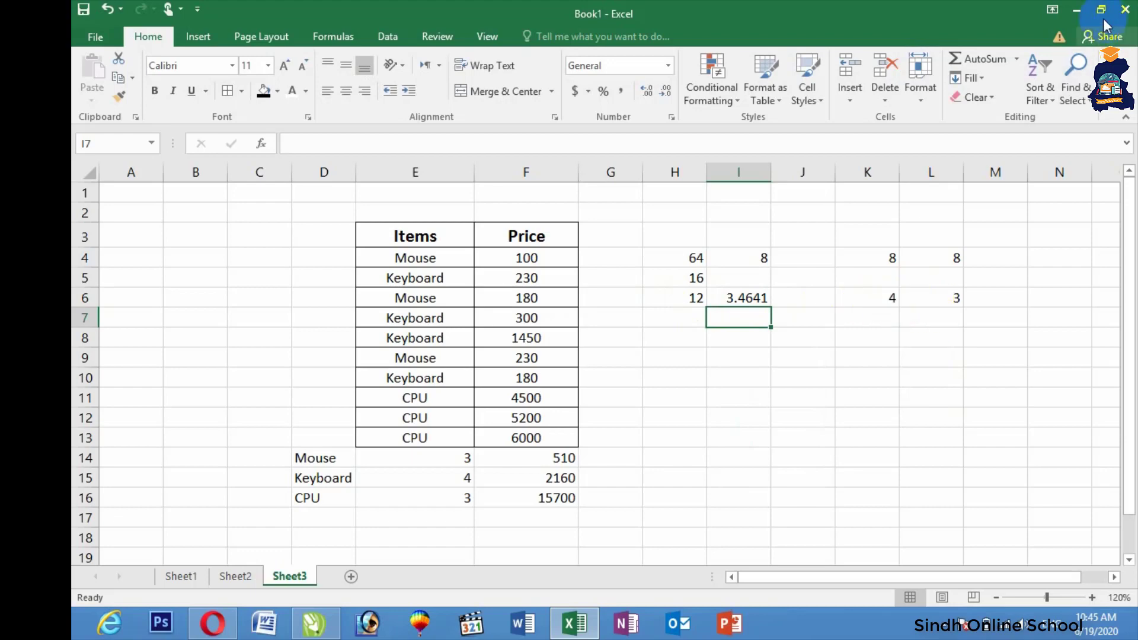
- Minimize the workbook window and refresh the Windows desktop
left_click(1077, 11)
right_click(967, 157)
left_click(938, 205)
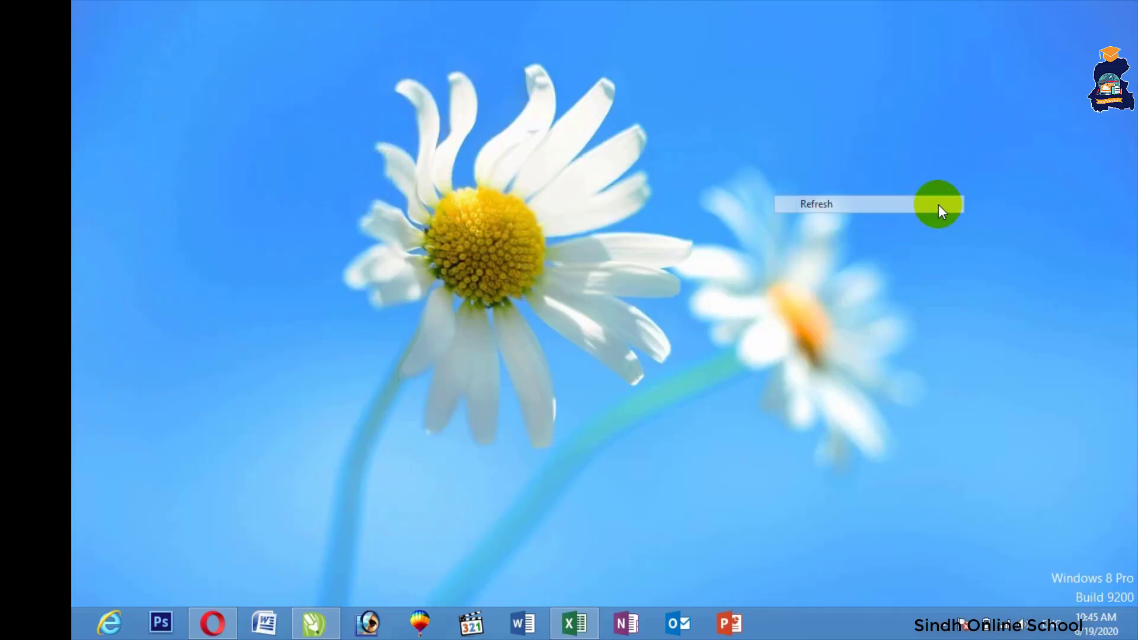